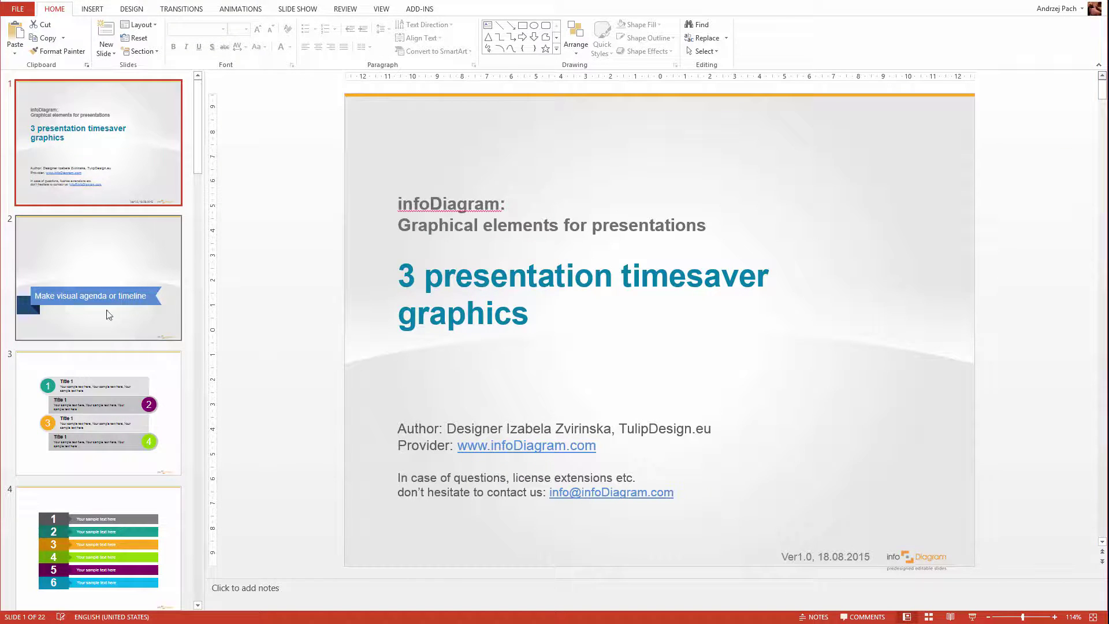
Scroll the slide thumbnail pane down toward slide 14, the 1st half year calendar.
scroll(120, 325, "down", 10)
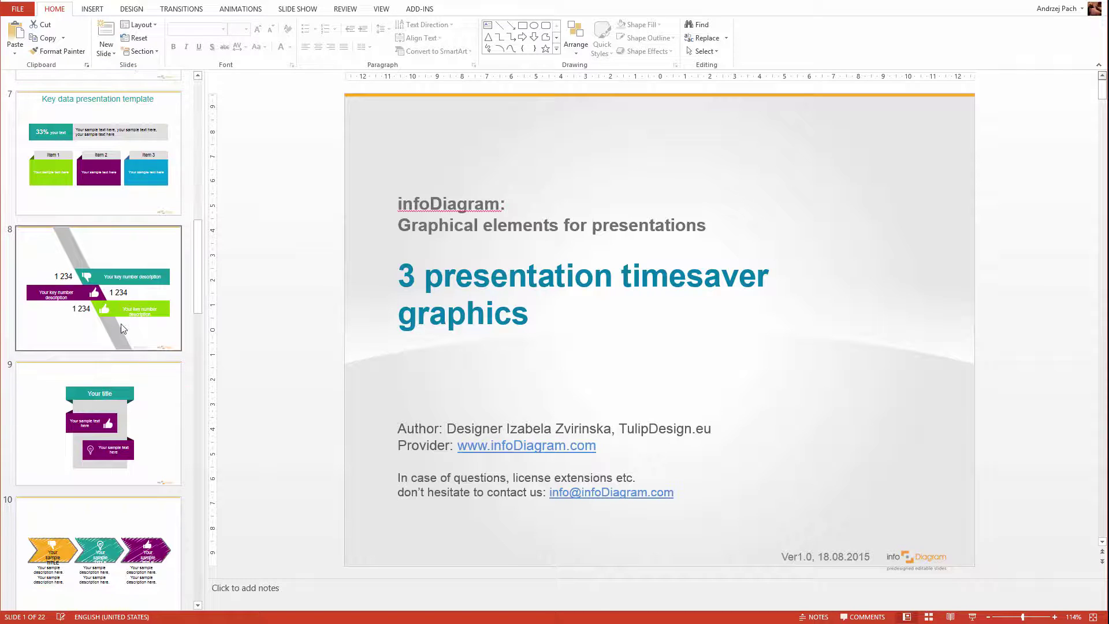
scroll(124, 330, "down", 2)
scroll(128, 333, "down", 8)
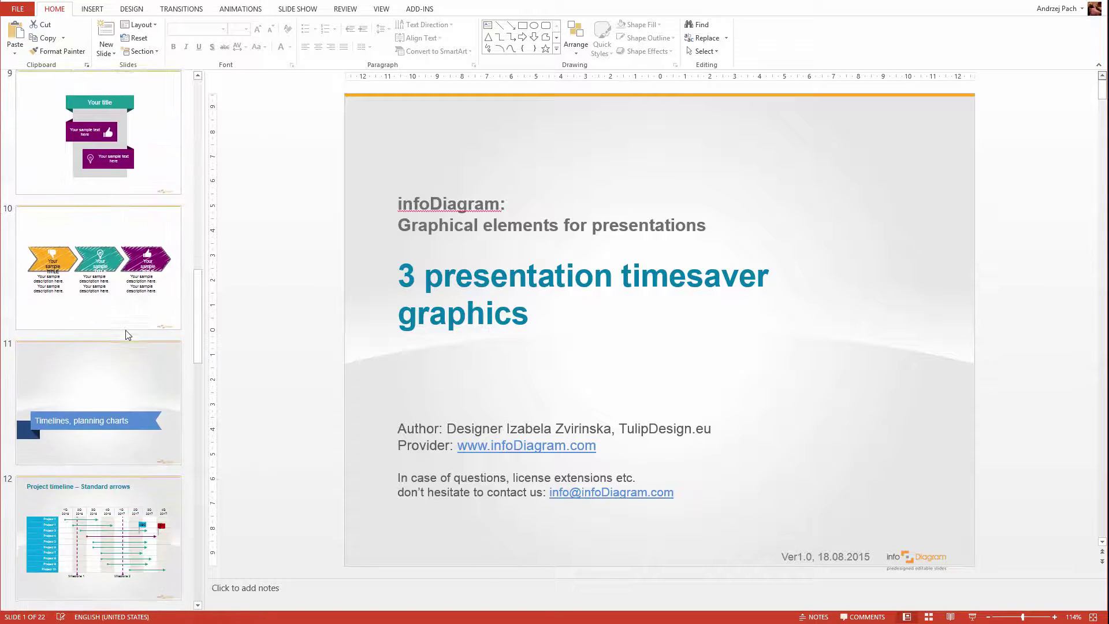
Open slide 14 and delete the 1/2 2016 banner and the March–June columns.
left_click(135, 326)
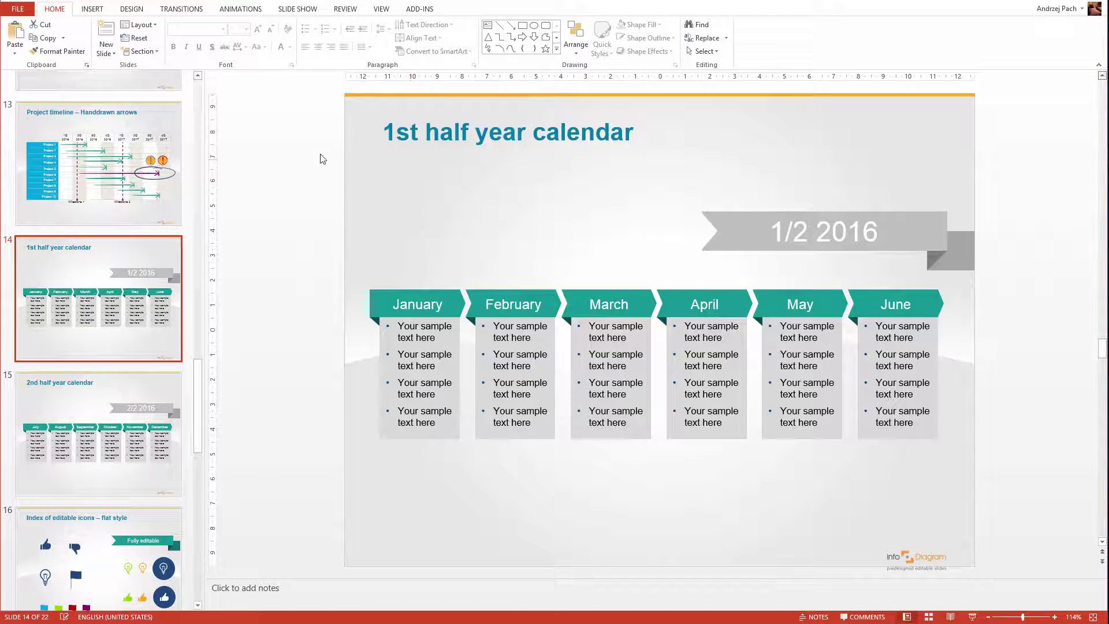
left_click(1051, 479)
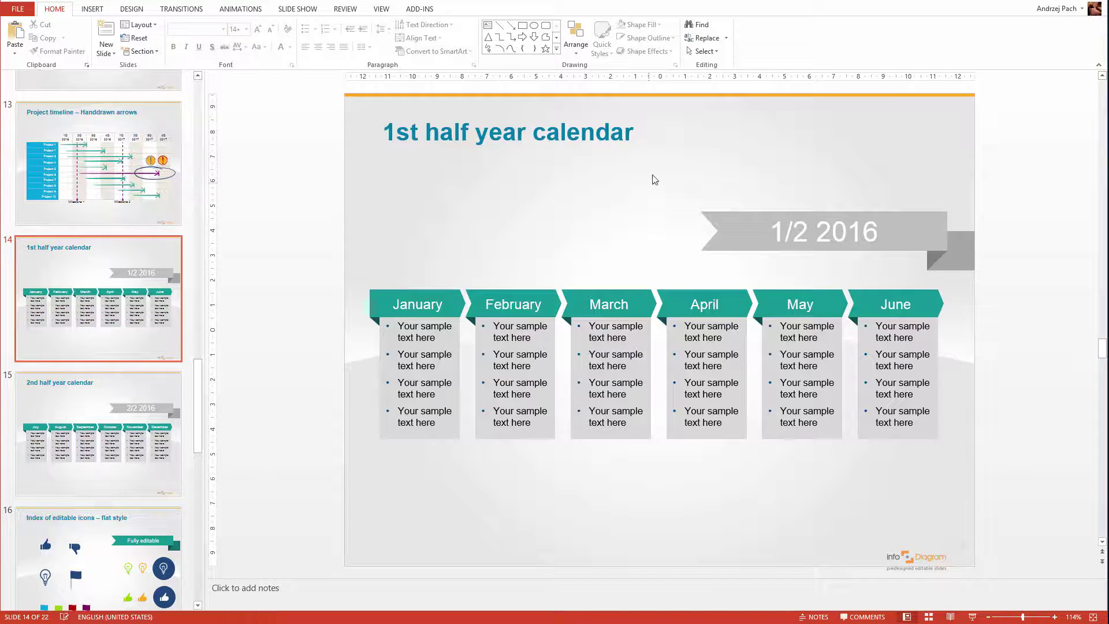
left_click_drag(649, 169, 1027, 293)
key("Delete")
left_click_drag(1013, 478, 555, 272)
key("Delete")
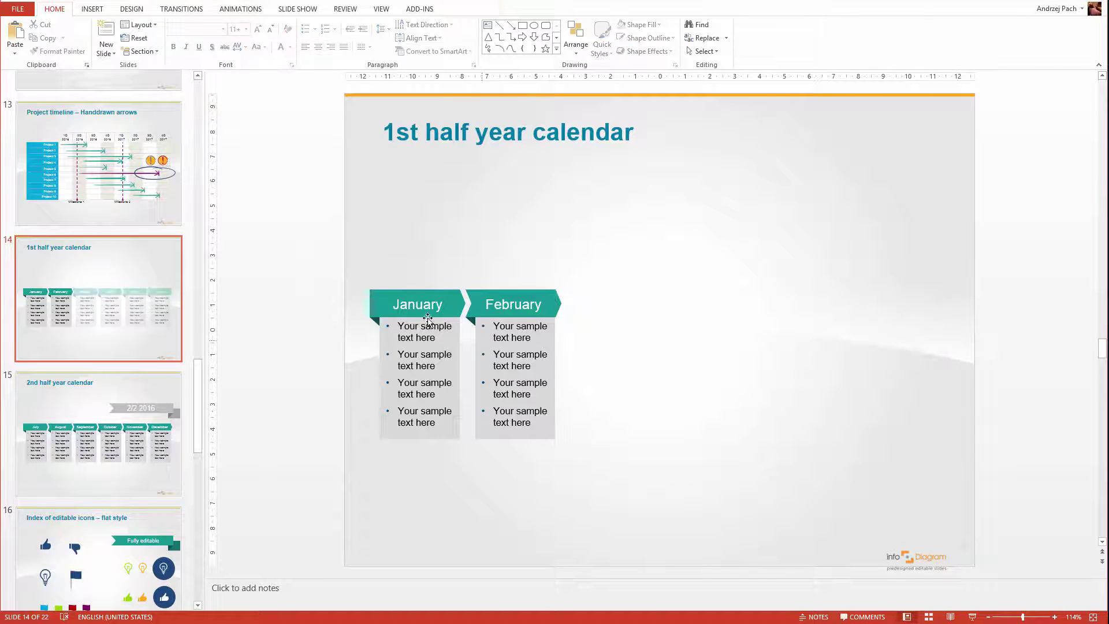
Move the January and February columns toward the centre, enlarge them and space them apart.
left_click_drag(301, 243, 633, 480)
left_click_drag(550, 316, 738, 262)
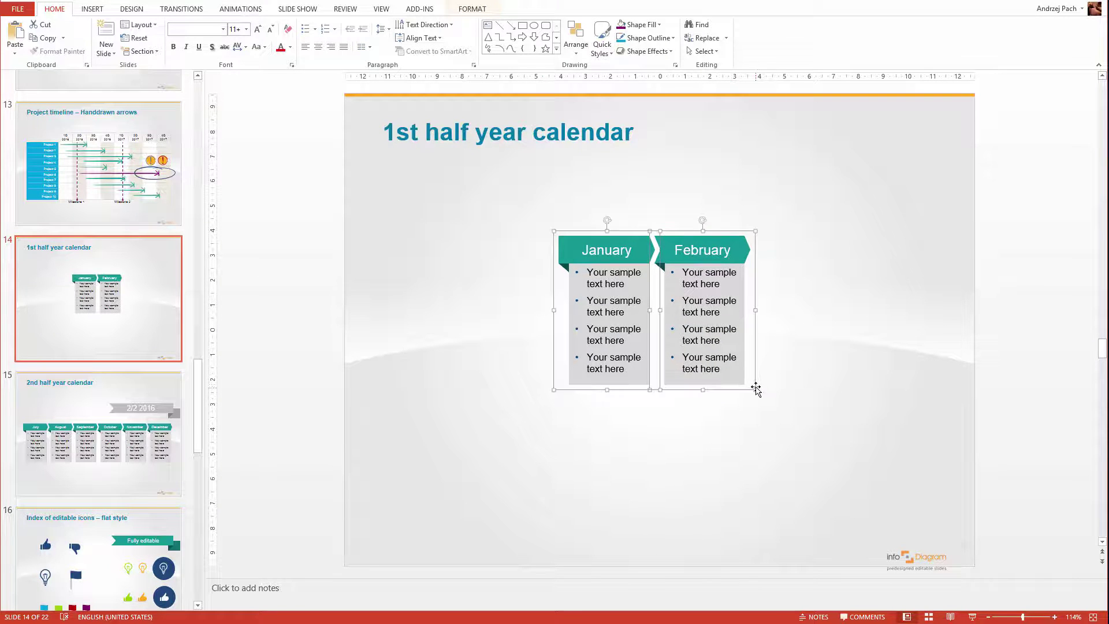
left_click_drag(755, 390, 807, 391)
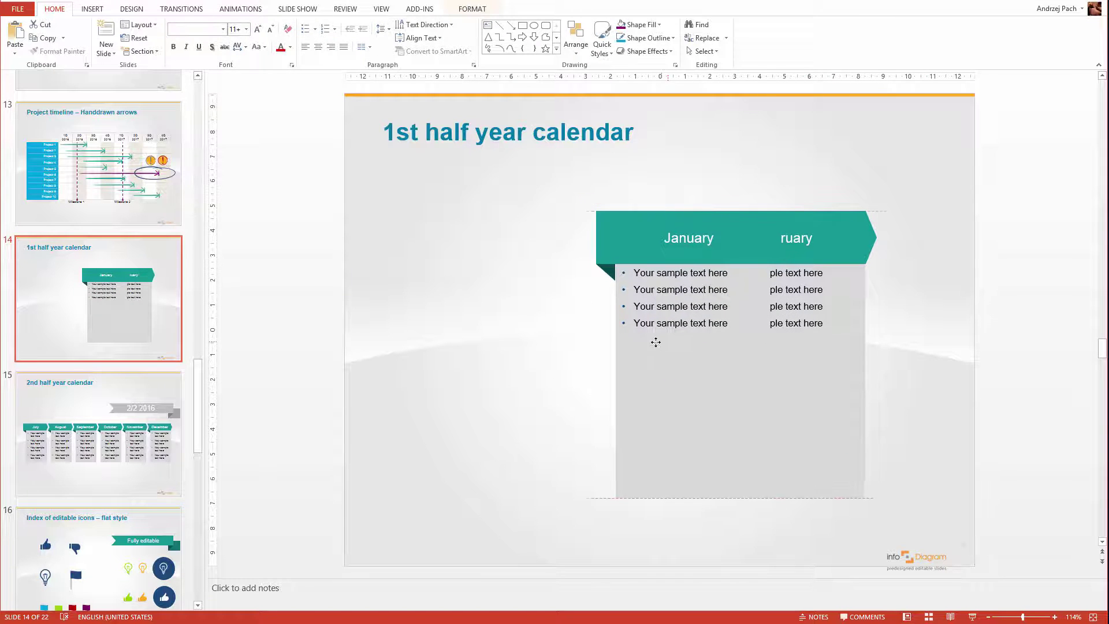
left_click_drag(653, 339, 509, 336)
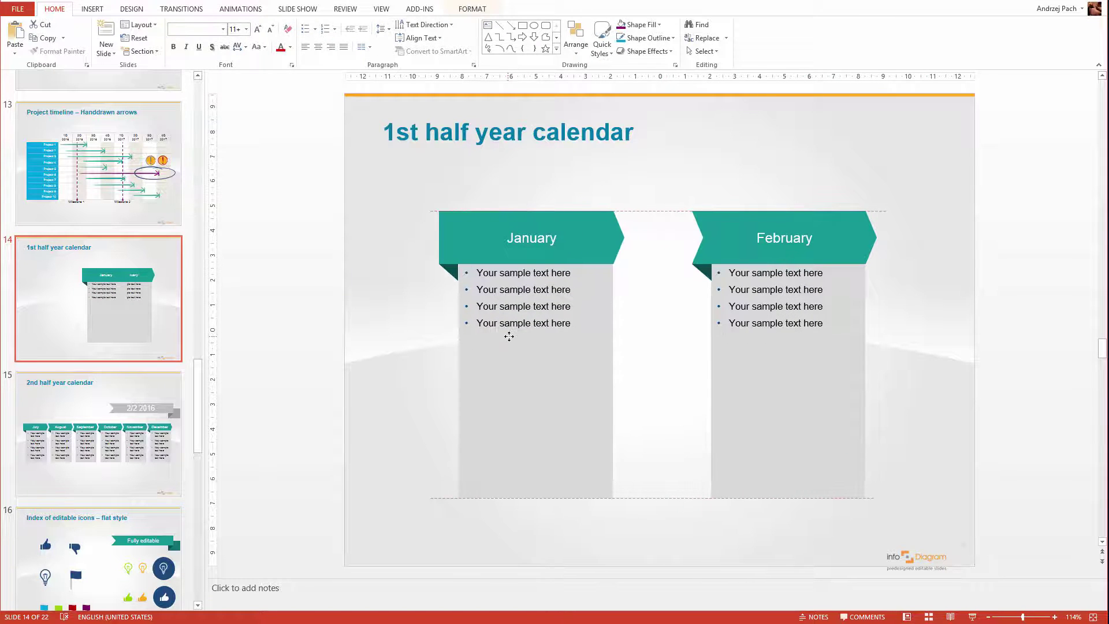
left_click(383, 367)
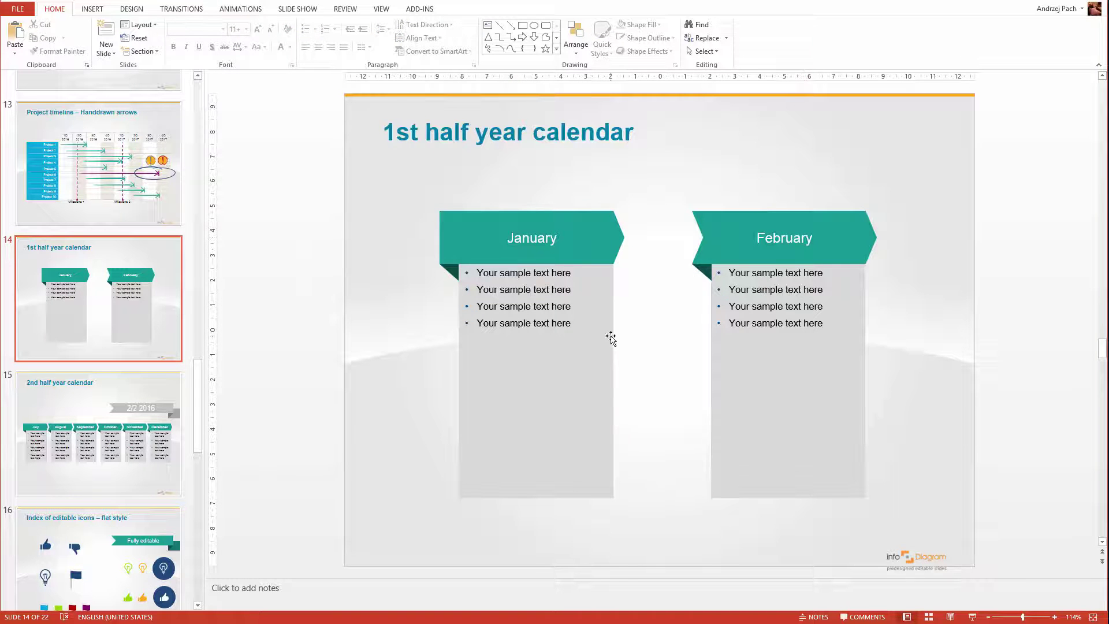
left_click(569, 410)
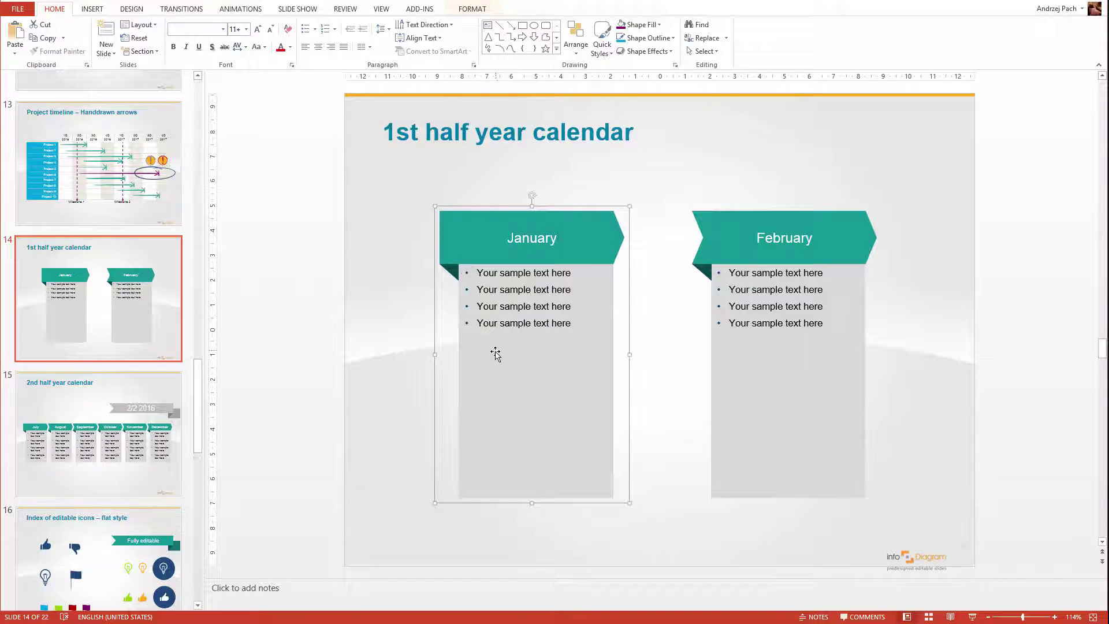
left_click(465, 248)
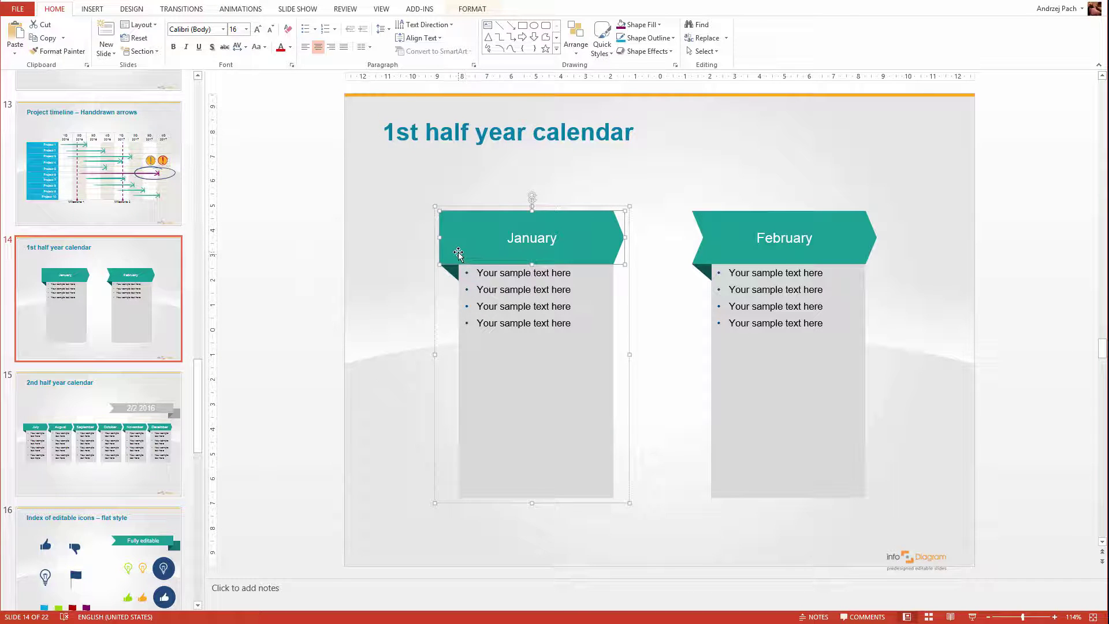
left_click_drag(459, 252, 503, 232)
left_click_drag(456, 274, 562, 395)
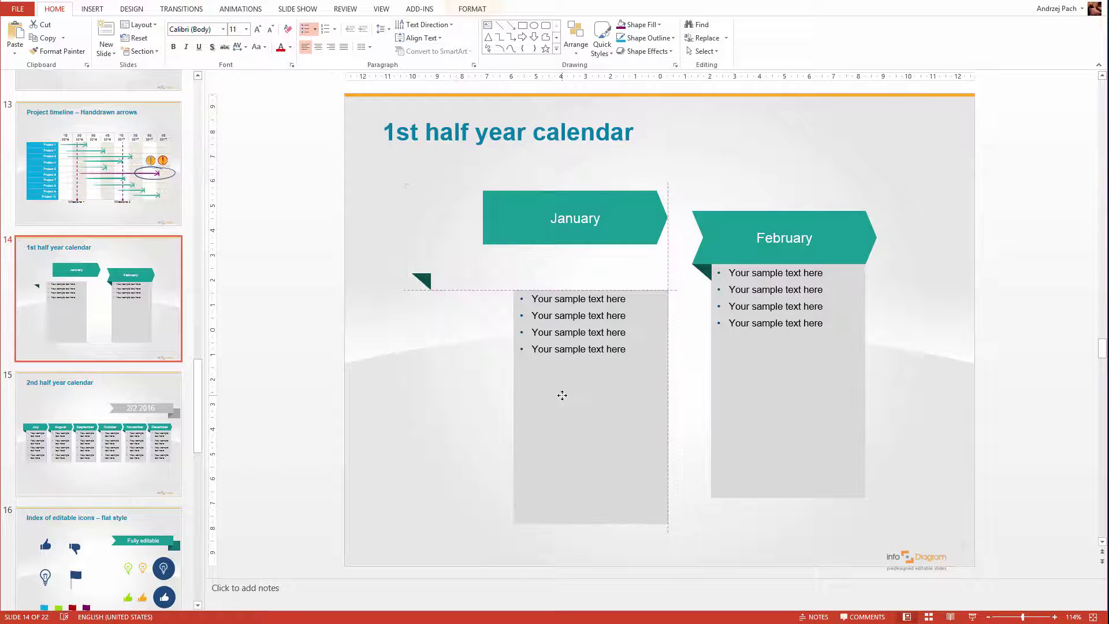
key("ctrl+z")
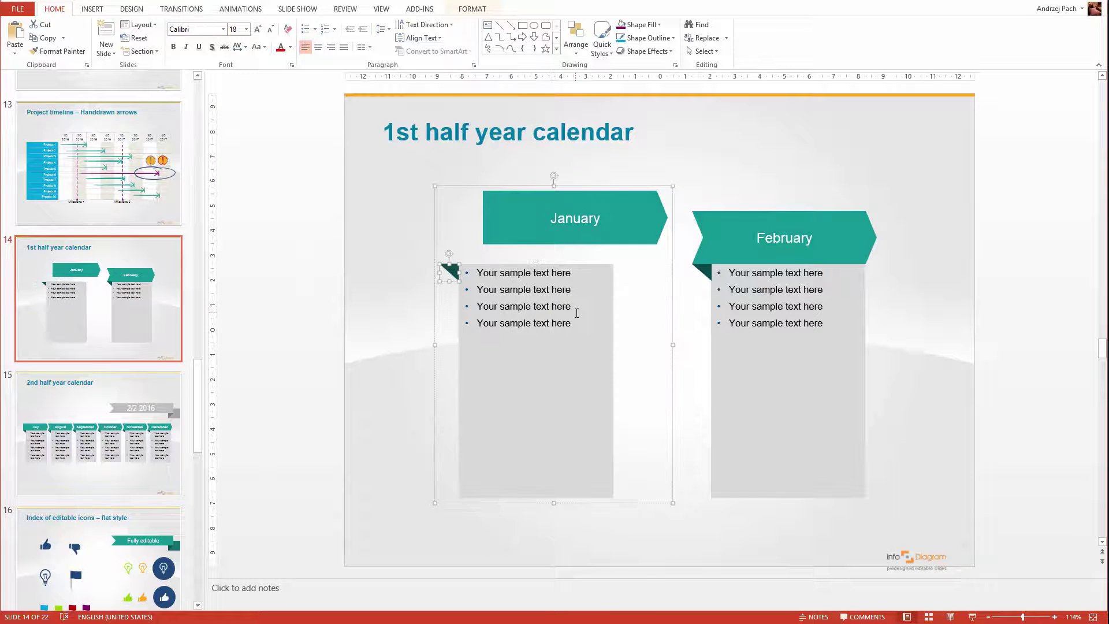
key("ctrl+z")
Replace the January and February headers with '$100 / piece' and '$200 / piece'.
left_click(522, 245)
key("ctrl+a")
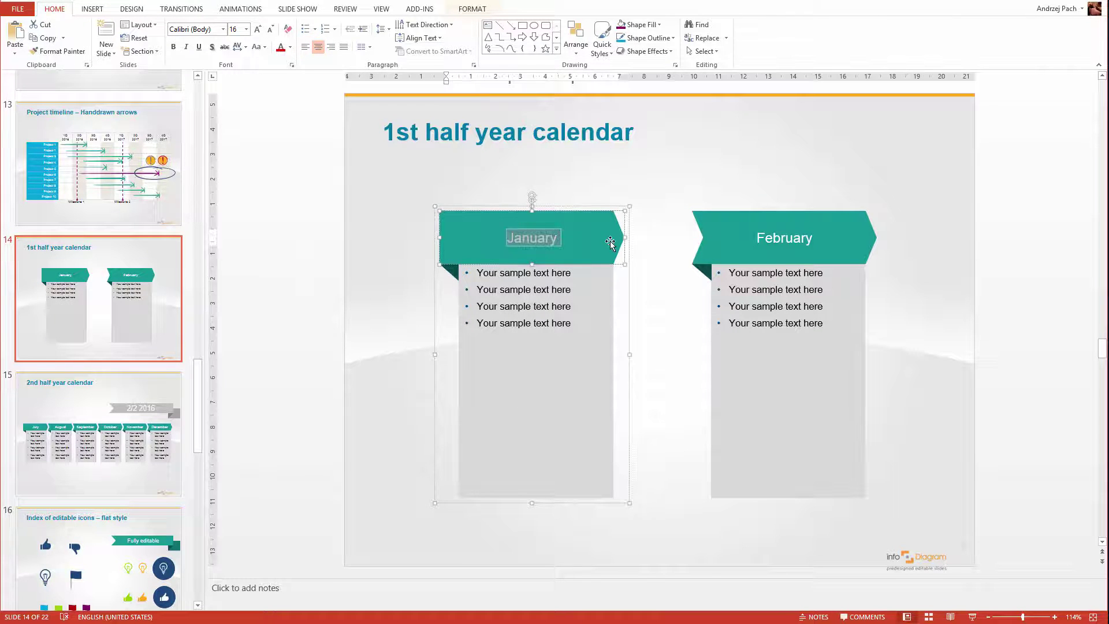
type("$100")
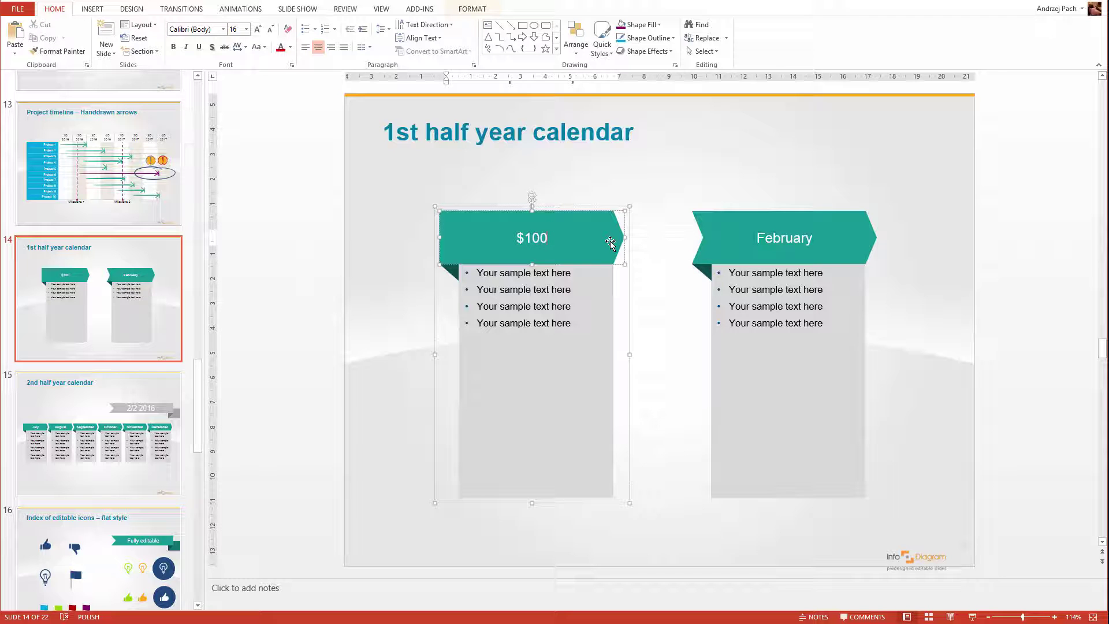
type(" / piece")
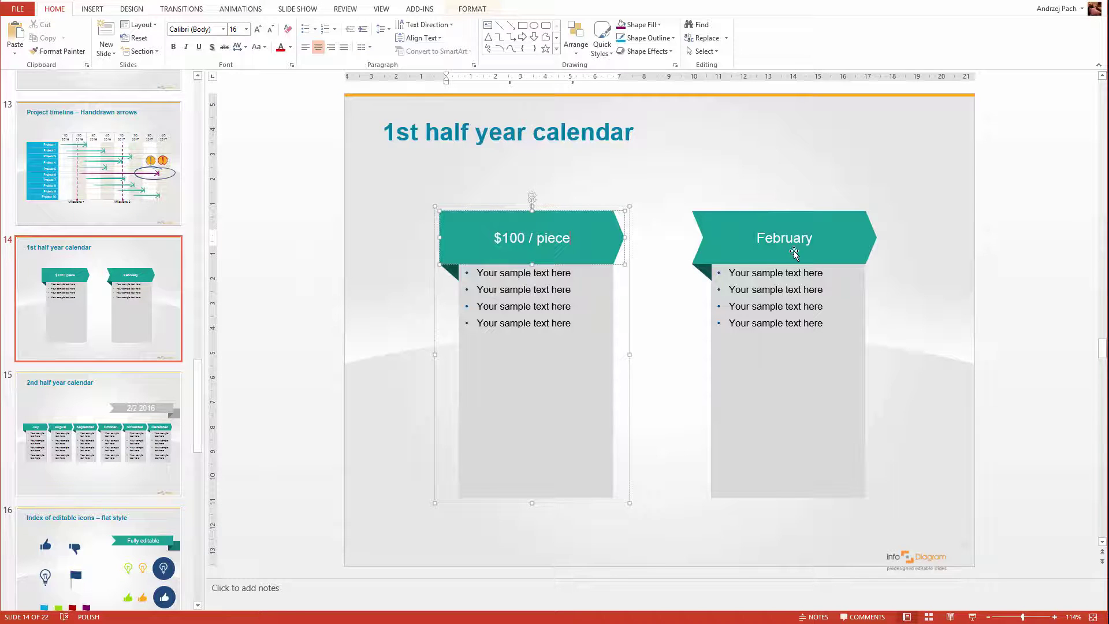
left_click(793, 245)
key("ctrl+a")
type("$200")
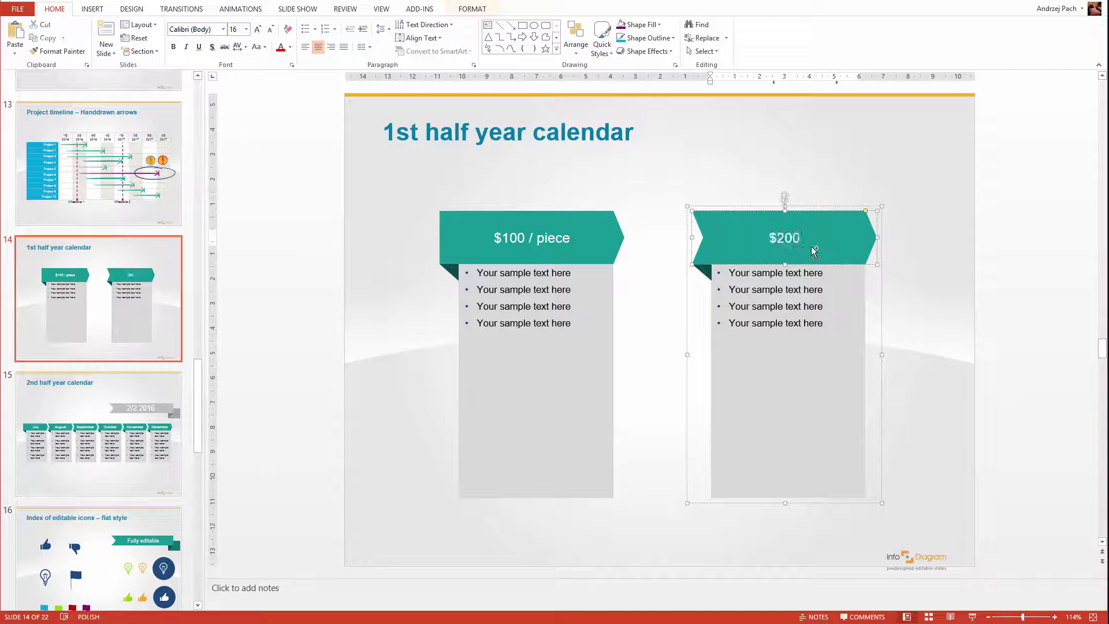
type(" / piece")
left_click(811, 275)
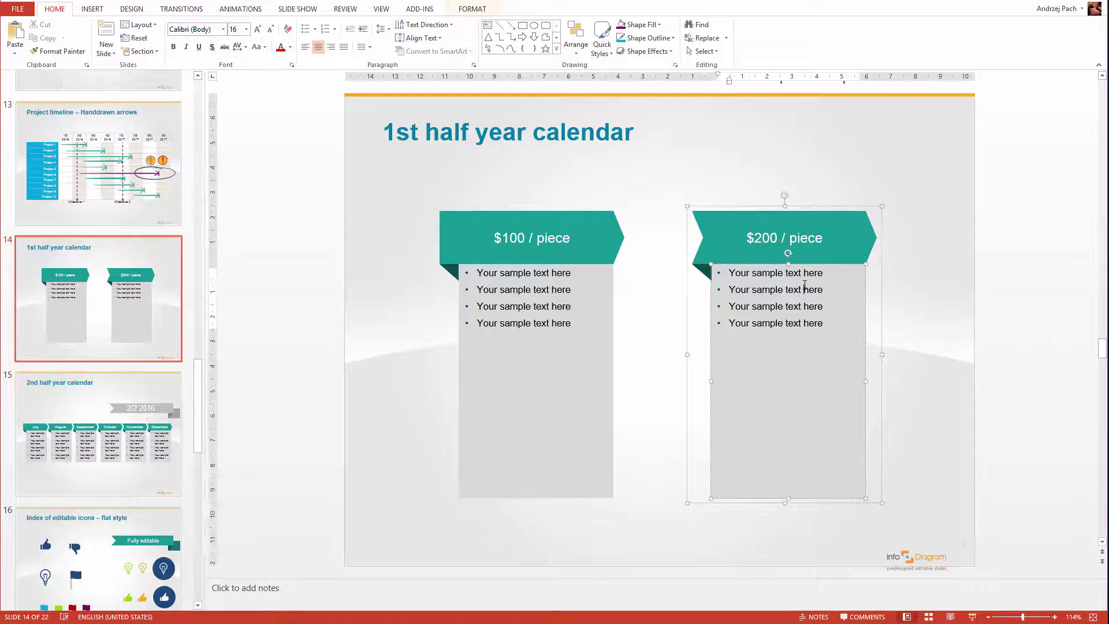
Enlarge the four bullet lines under $200 by three font-size steps.
left_click(770, 306)
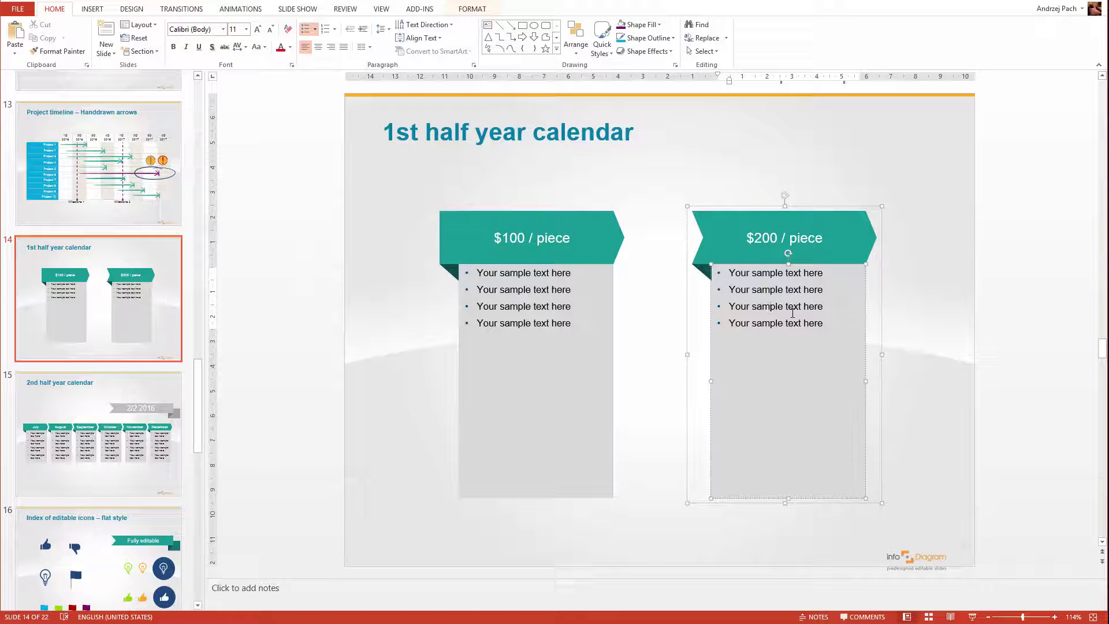
key("ctrl+a")
left_click(257, 29)
left_click(258, 28)
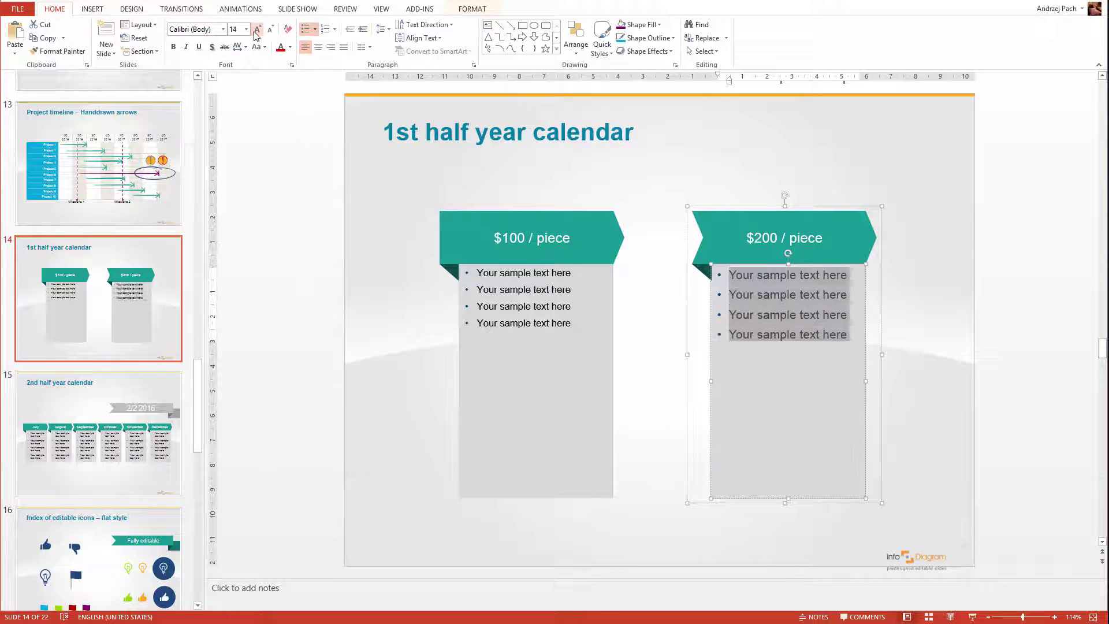
left_click(258, 29)
left_click(258, 29)
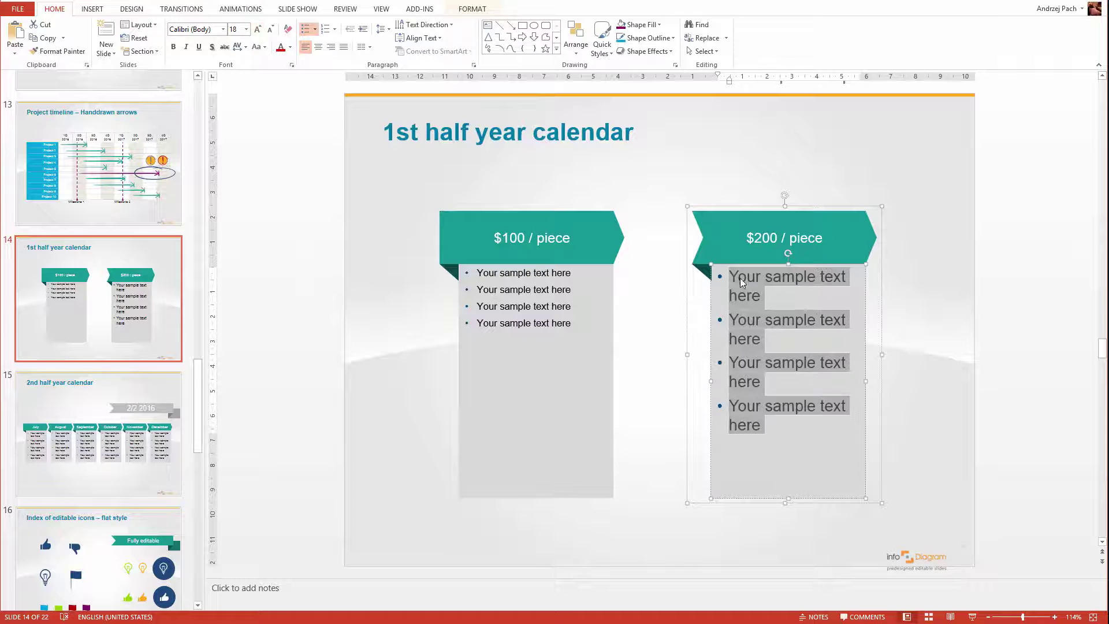
left_click(753, 426)
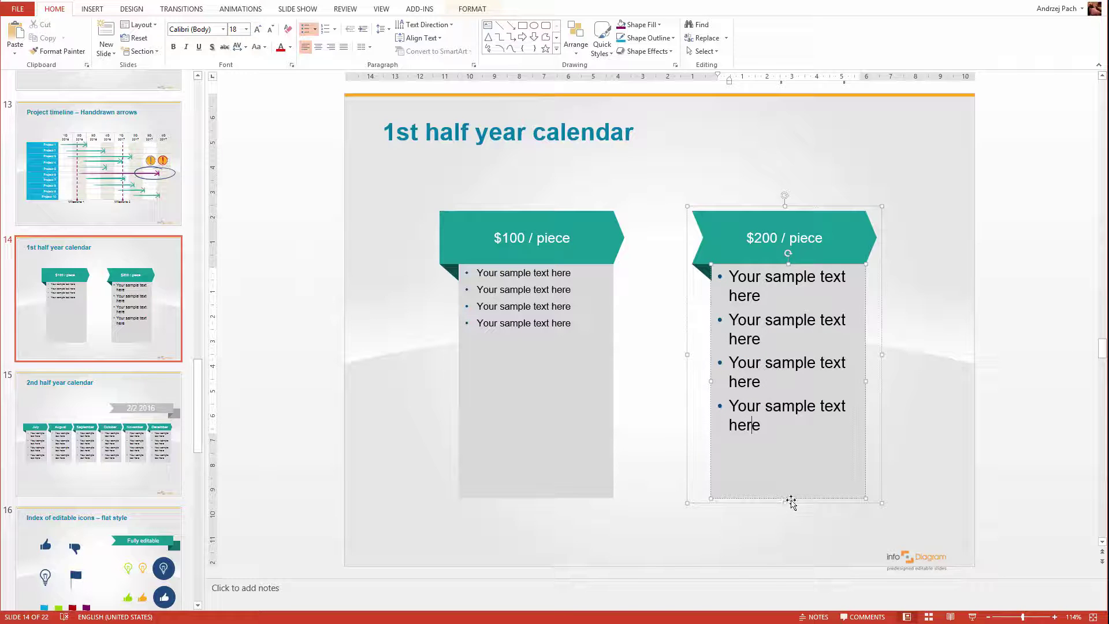
left_click(795, 535)
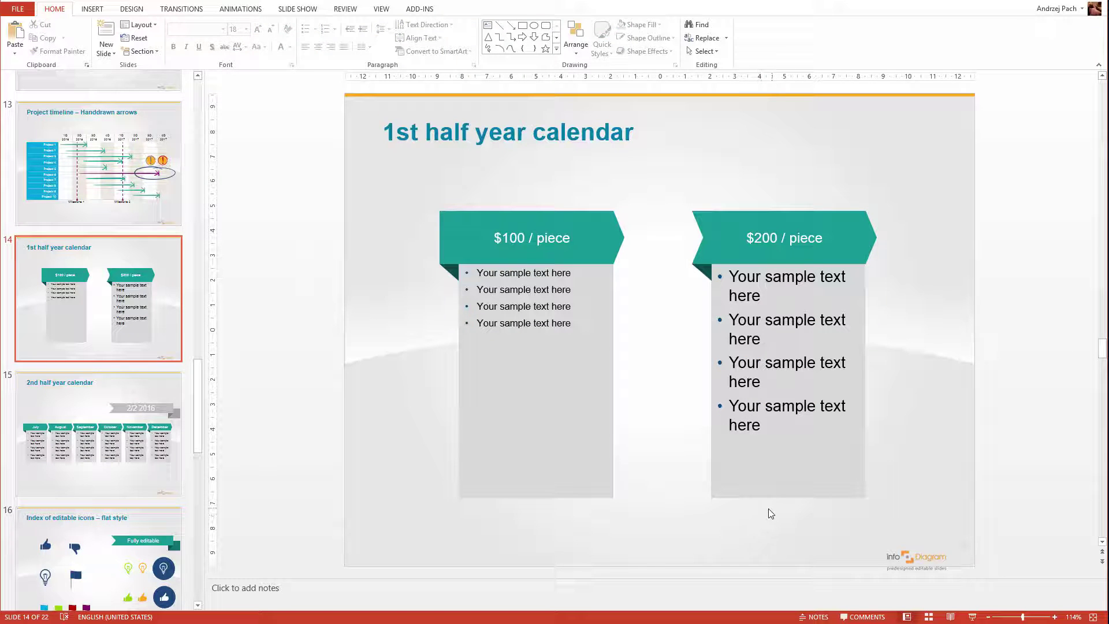
Shorten the $200 and $100 text boxes from the bottom to equal height.
left_click(769, 475)
left_click(782, 469)
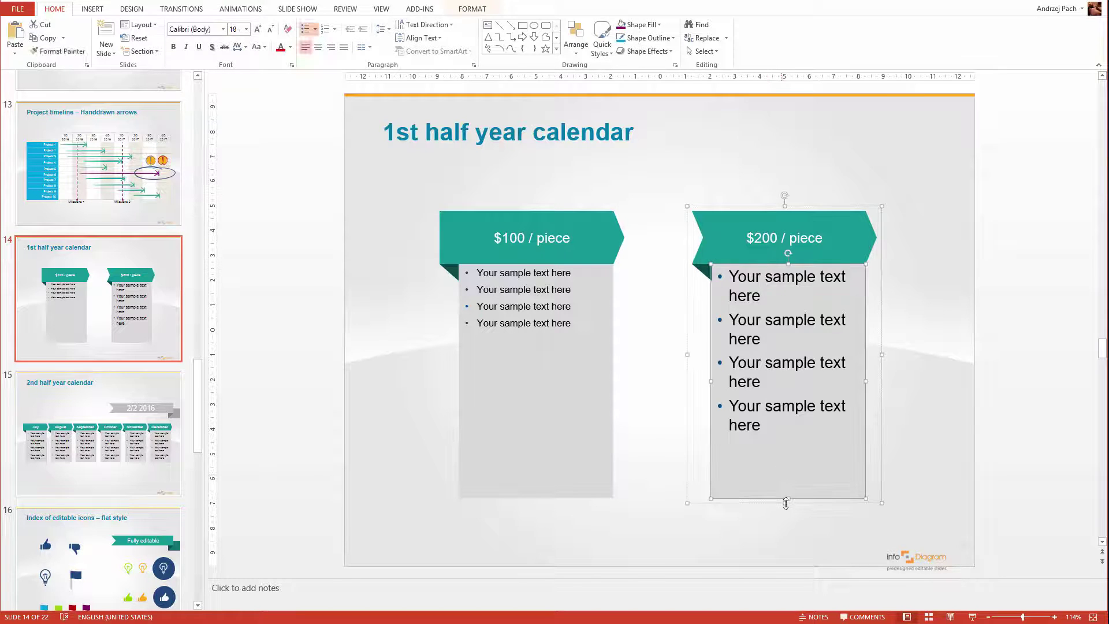
left_click_drag(788, 477, 781, 442)
left_click(542, 404)
left_click(552, 381)
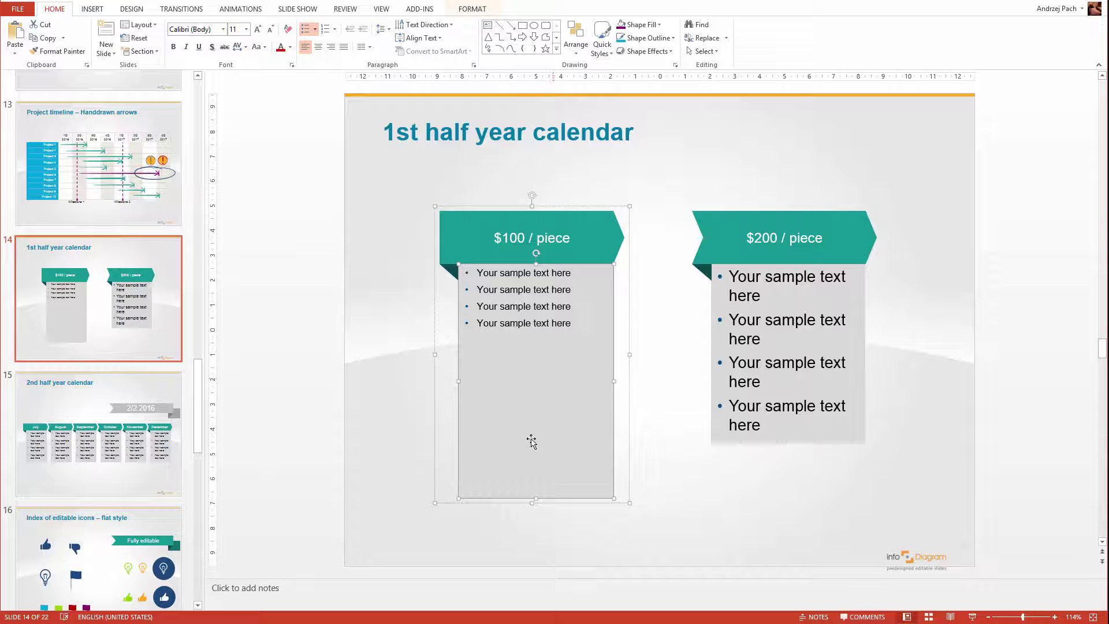
left_click_drag(536, 498, 535, 443)
Shift both price columns slightly lower on the slide.
scroll(611, 426, "down", 4, "ctrl")
left_click(598, 384)
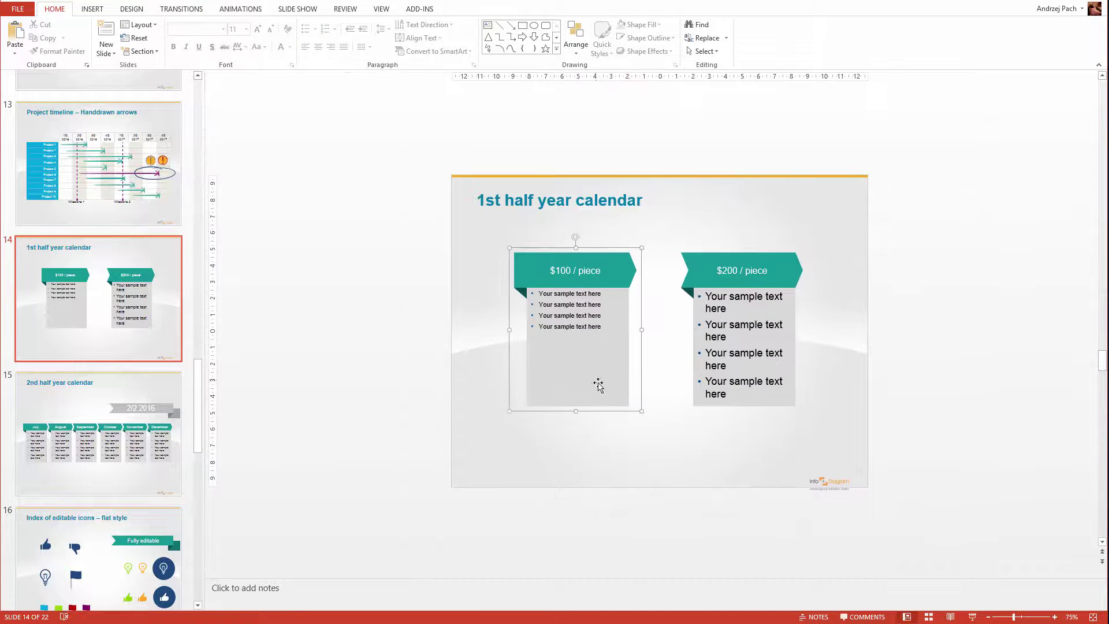
left_click_drag(598, 396, 598, 417)
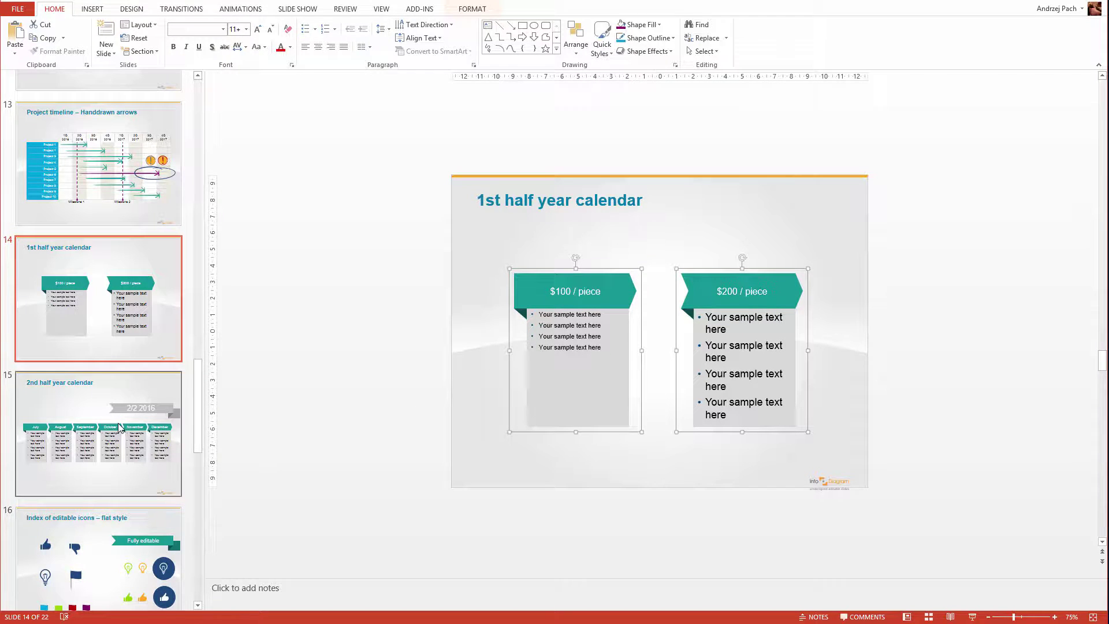
Go to the hand-drawn icons slide and select the hand-drawn oval for copying.
left_click(145, 448)
scroll(120, 428, "down", 5)
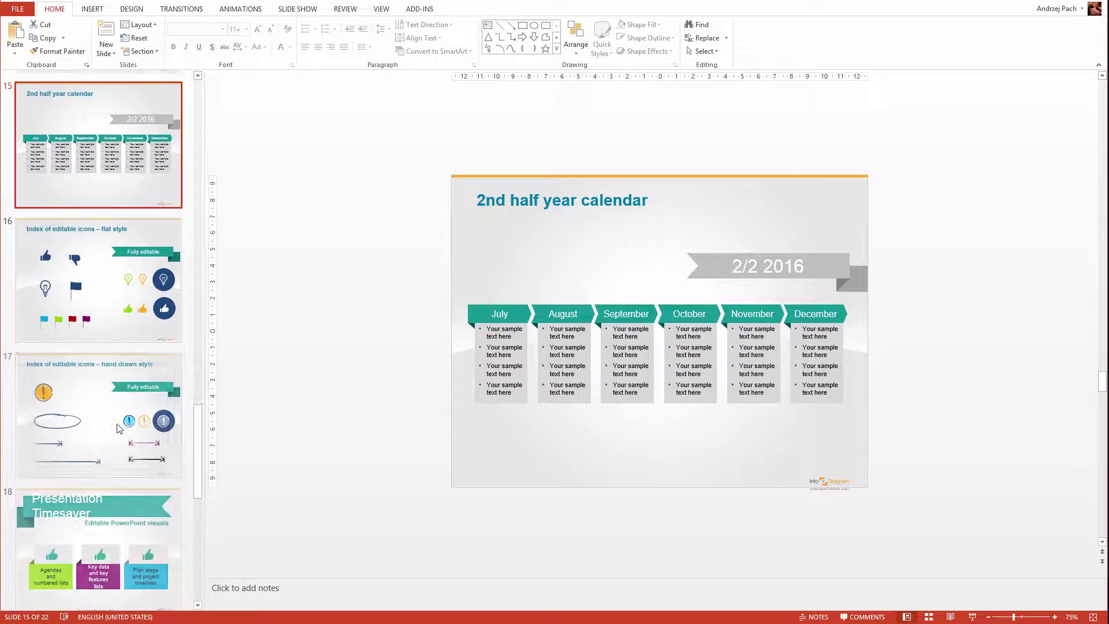
left_click(118, 313)
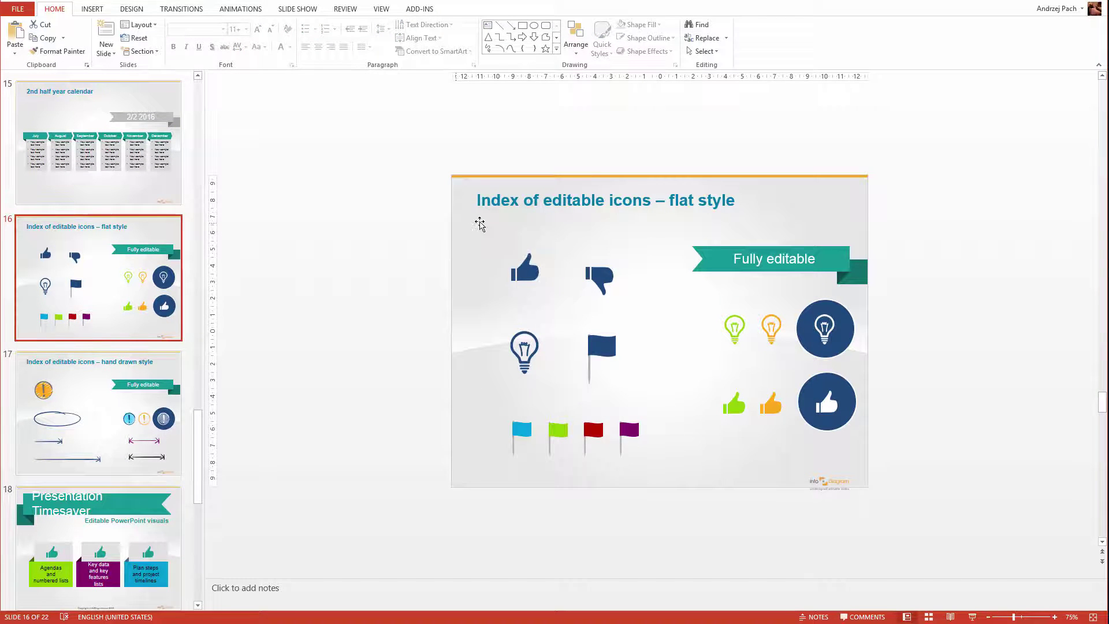
scroll(254, 266, "down", 1)
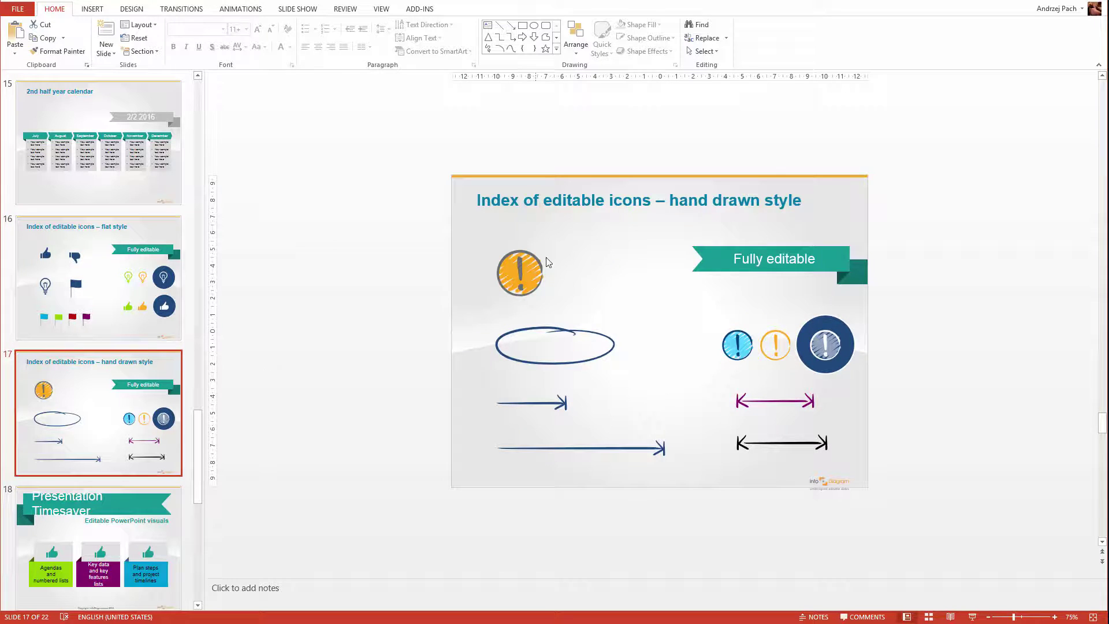
left_click(601, 354)
scroll(346, 329, "up", 1)
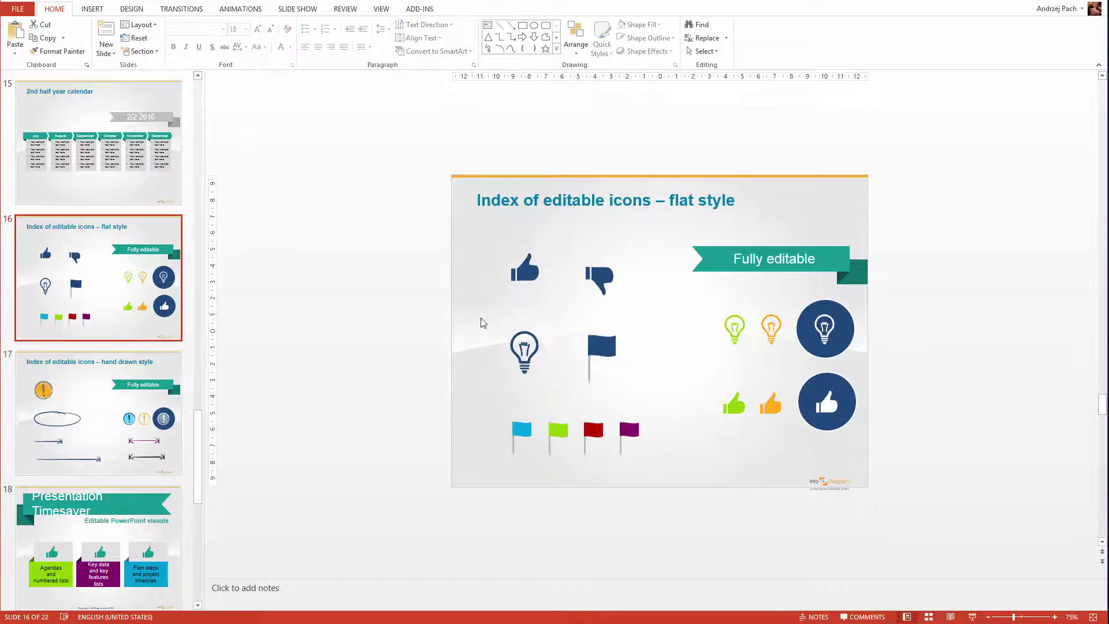
scroll(536, 266, "up", 2)
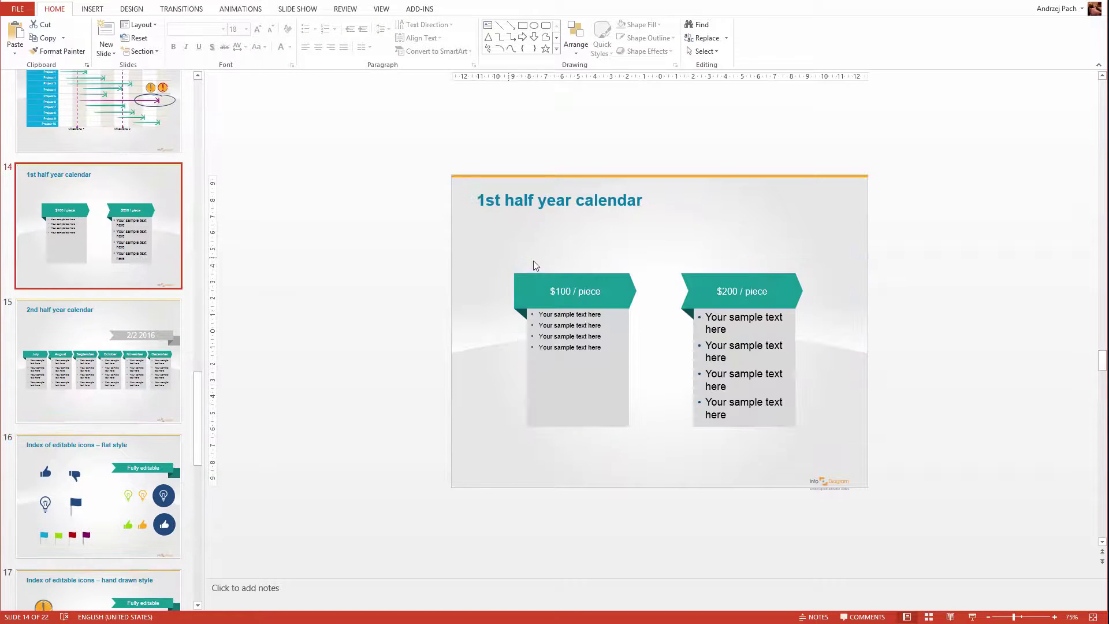
scroll(549, 393, "down", 3)
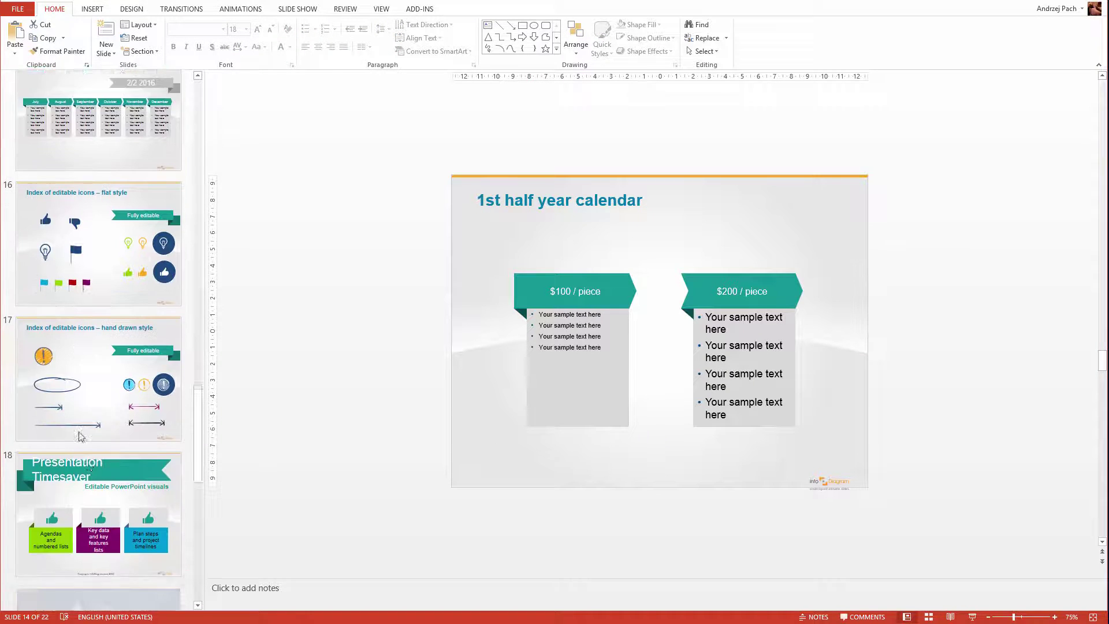
left_click(564, 362)
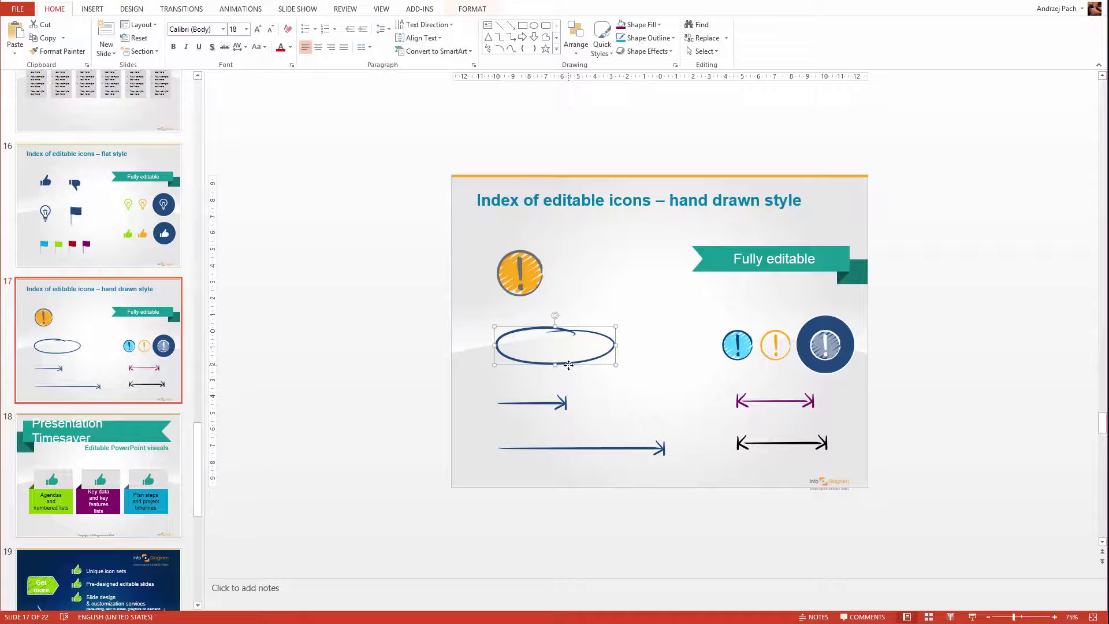
left_click(75, 332)
Return to the 1st half year calendar slide and paste the oval onto it.
scroll(95, 327, "up", 1)
scroll(95, 326, "up", 3)
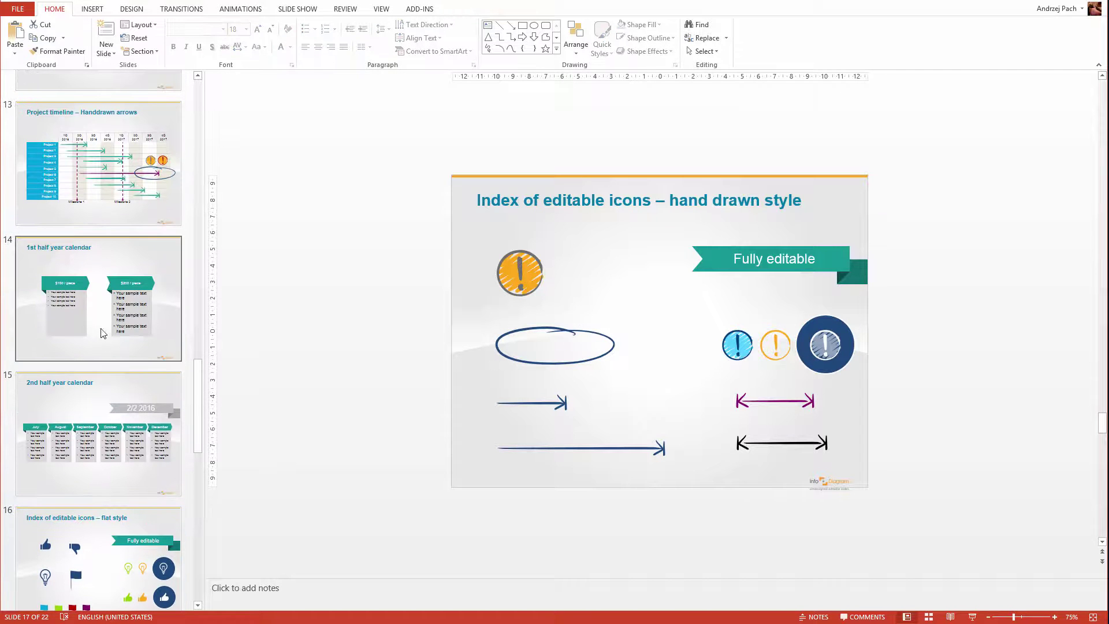
left_click(113, 323)
key("ctrl+v")
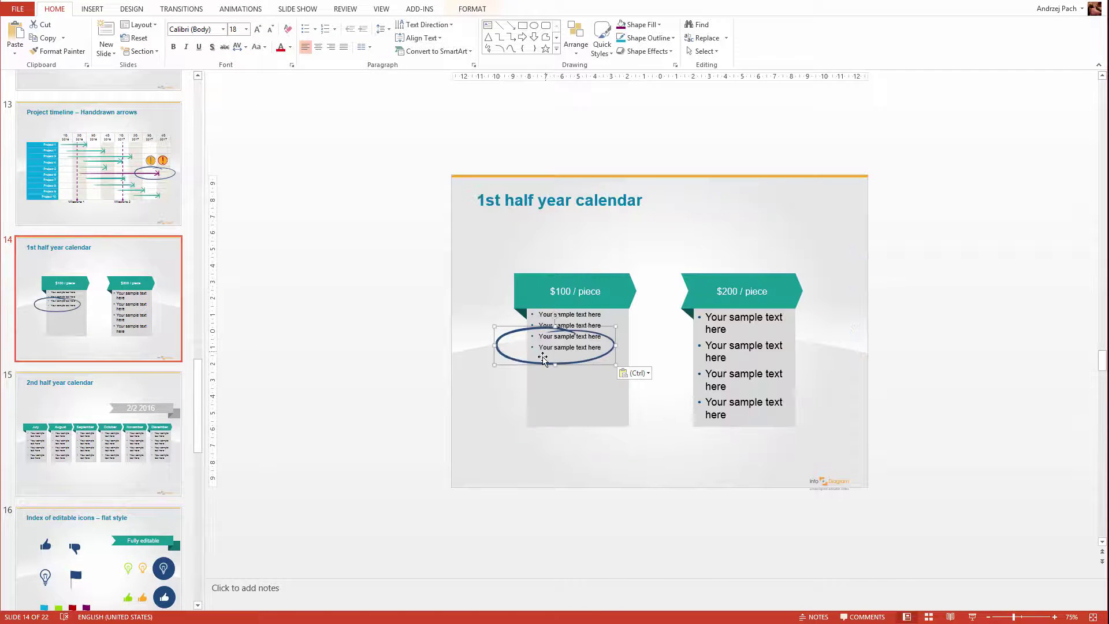
Enlarge the ellipse around the title, centre the title inside, and place both at top centre.
left_click(543, 360)
left_click_drag(504, 358, 562, 221)
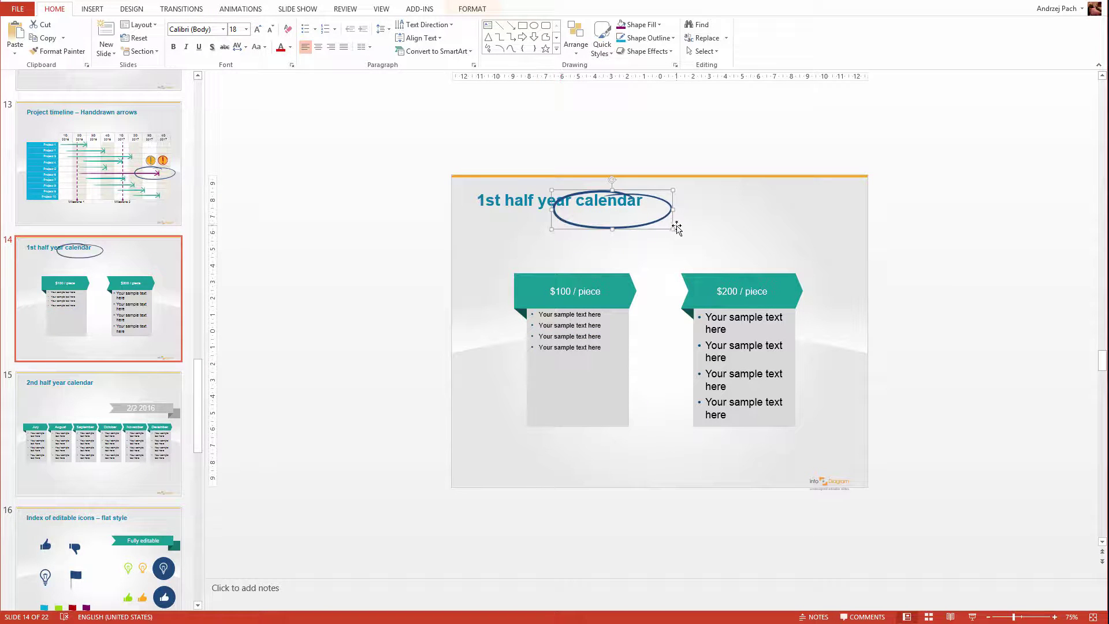
left_click_drag(673, 228, 712, 234)
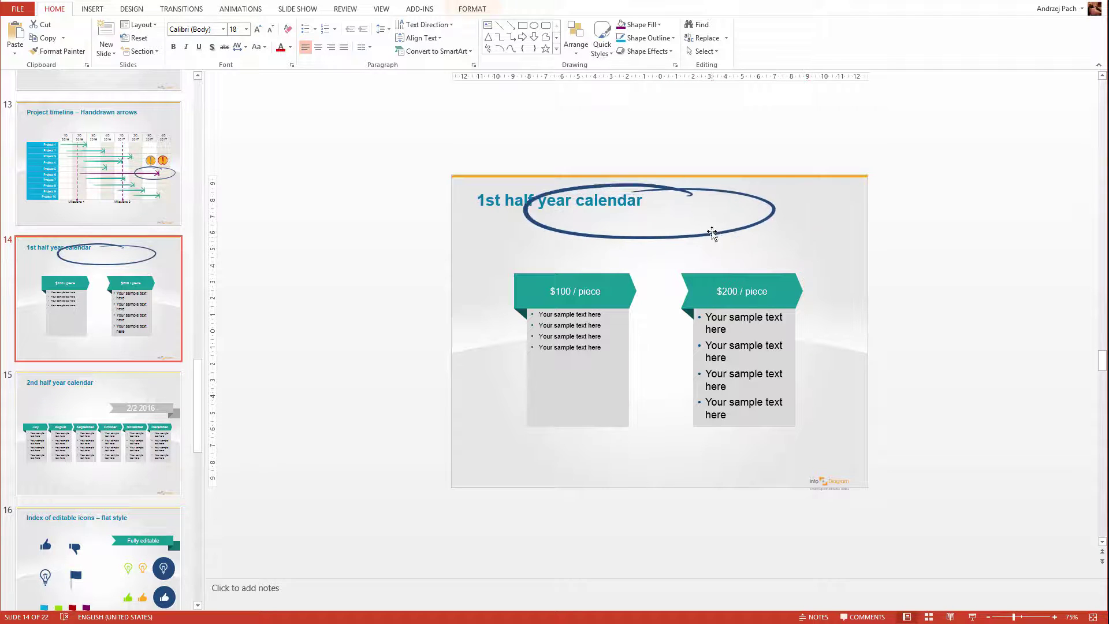
left_click(502, 181)
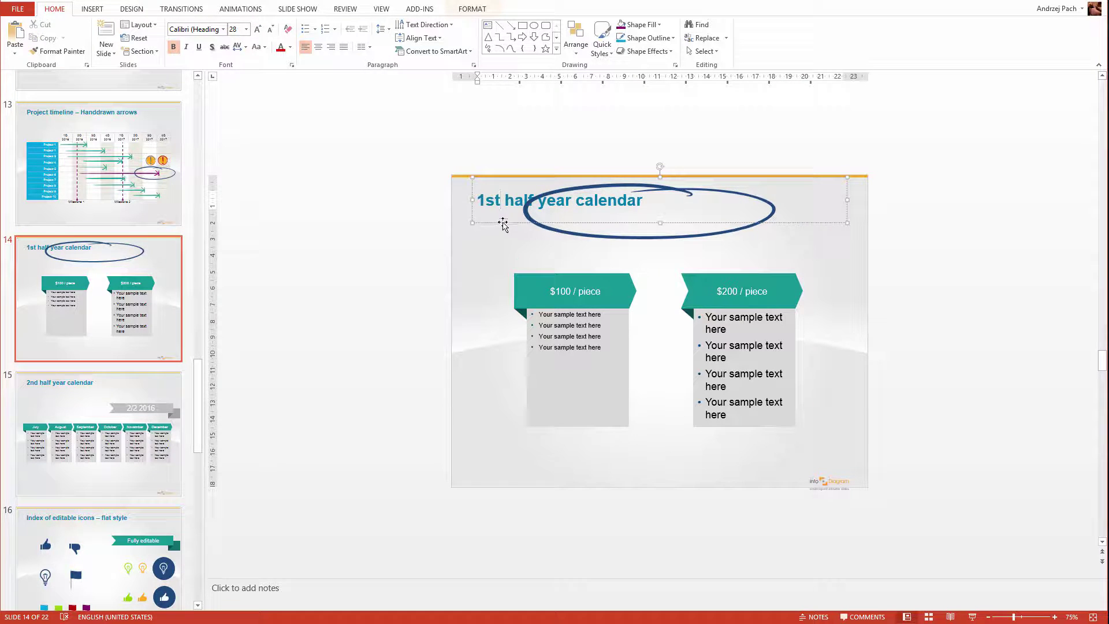
left_click_drag(502, 224, 561, 245)
left_click(552, 233, "shift")
left_click(489, 274)
scroll(466, 348, "down", 1)
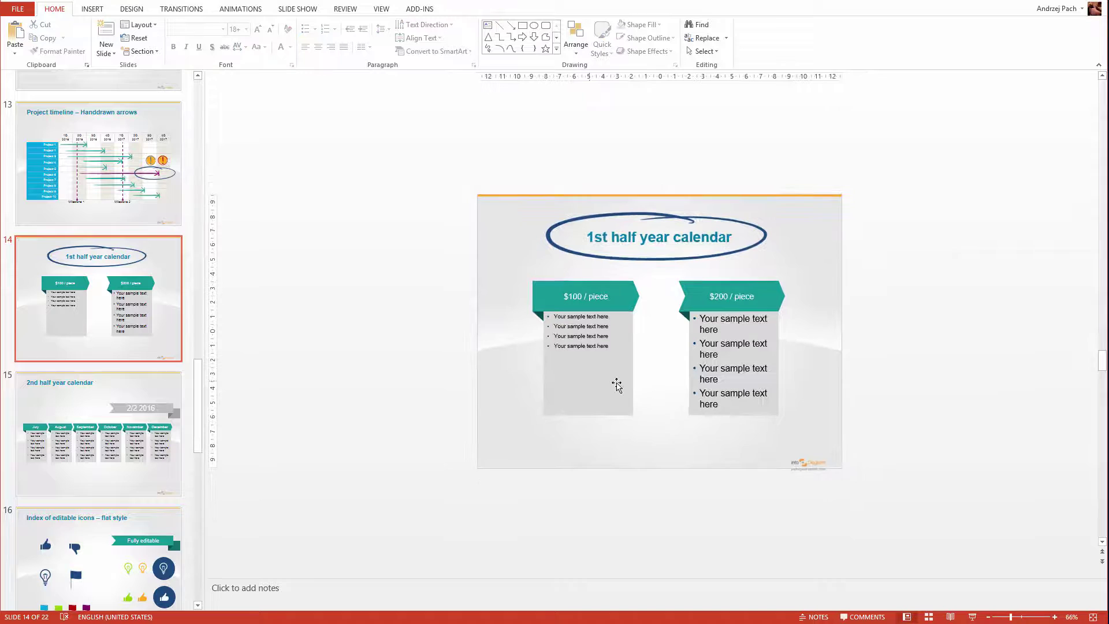
Drag the 1st half year calendar thumbnail up to position 2, right after the title slide.
left_click(84, 293)
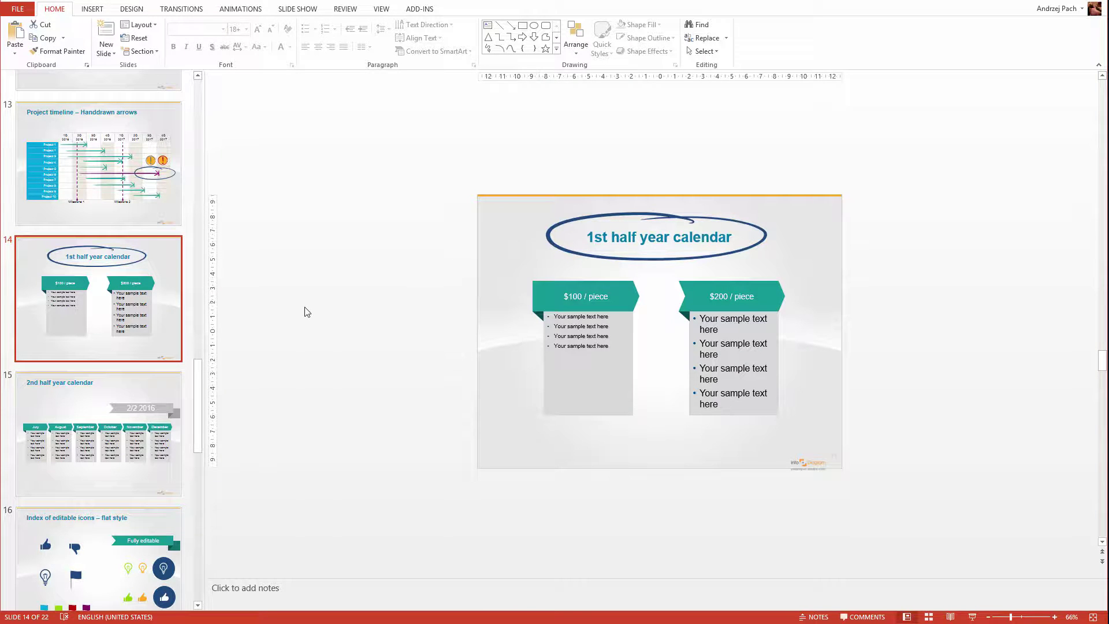
scroll(307, 312, "up", 2)
scroll(98, 427, "down", 2)
mouse_move(82, 266)
left_mouse_down()
mouse_move(86, 68)
mouse_move(82, 254)
left_mouse_up()
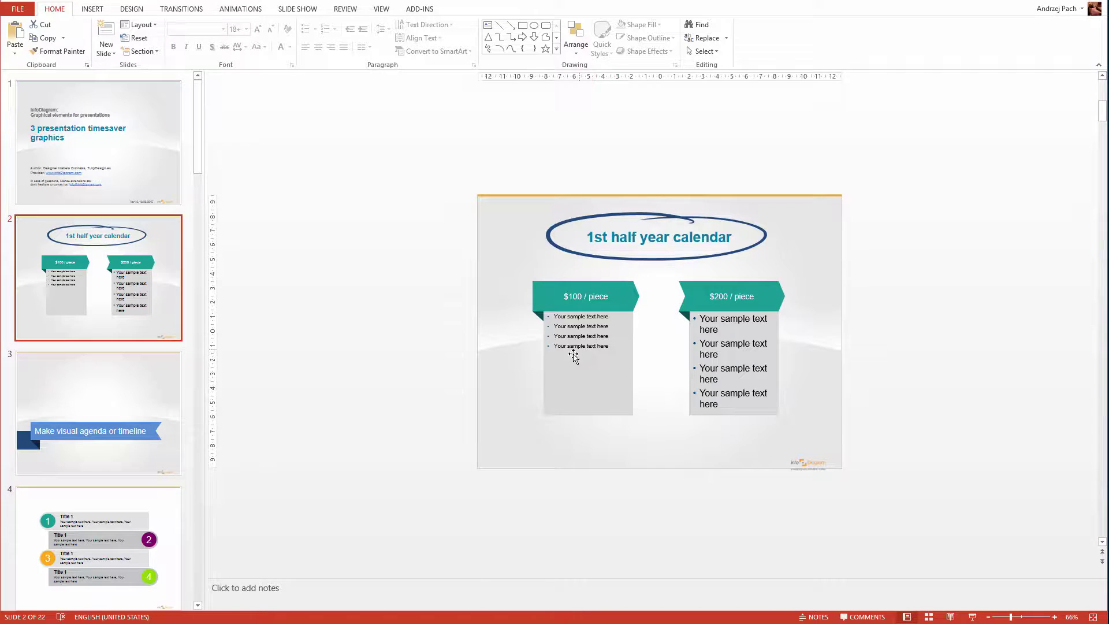
scroll(89, 376, "down", 5)
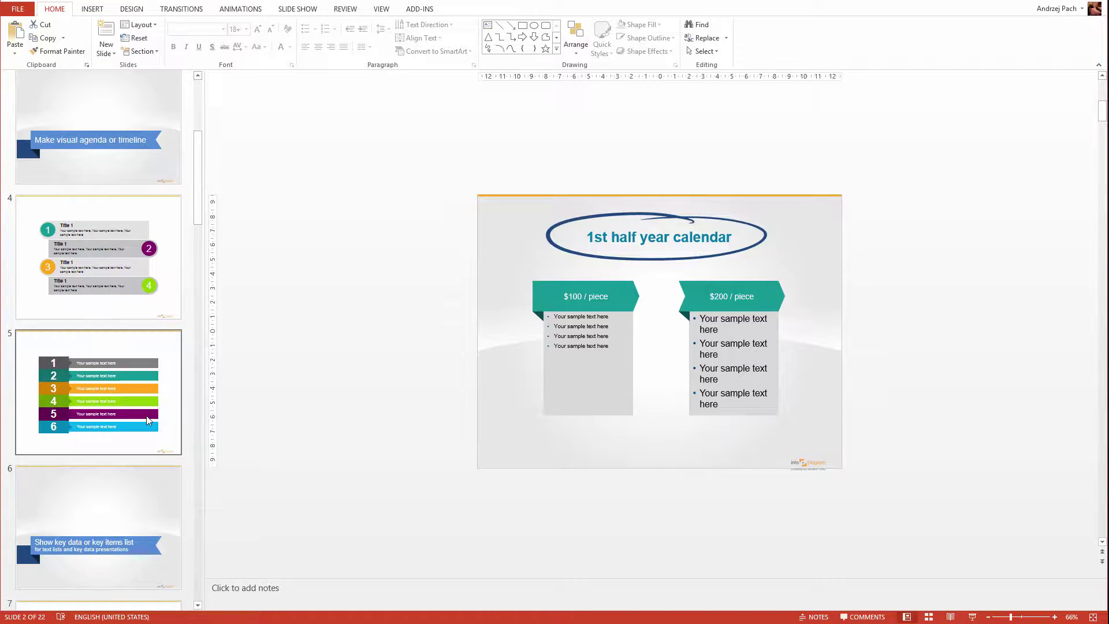
Show slide 5, then preview the theme colour palettes in the Design tab's Variants Colors list.
left_click(113, 341)
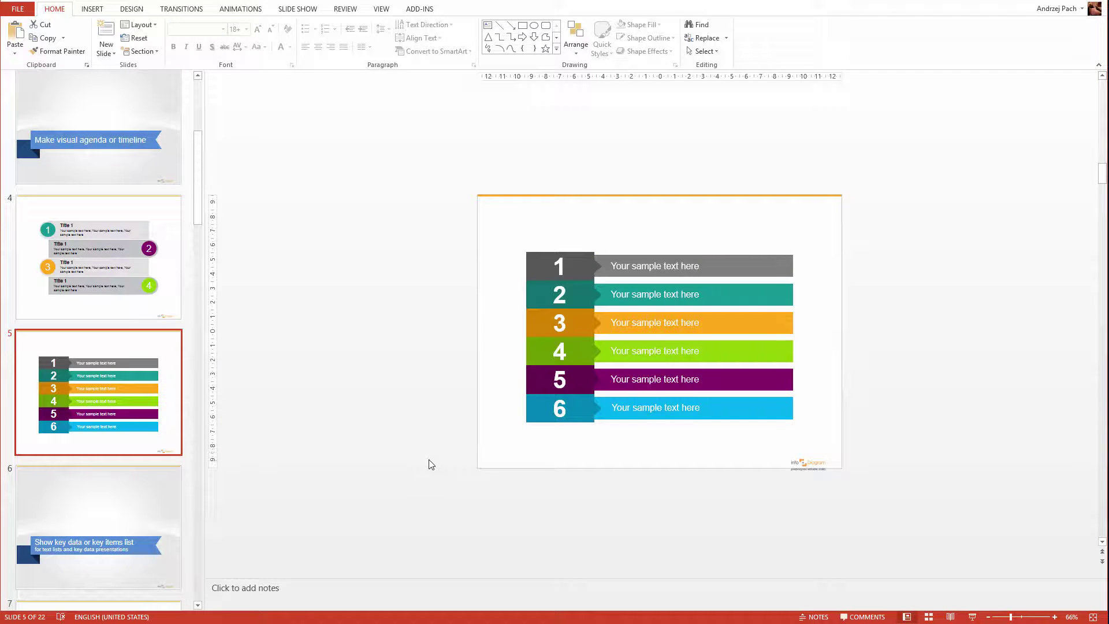
left_click(133, 9)
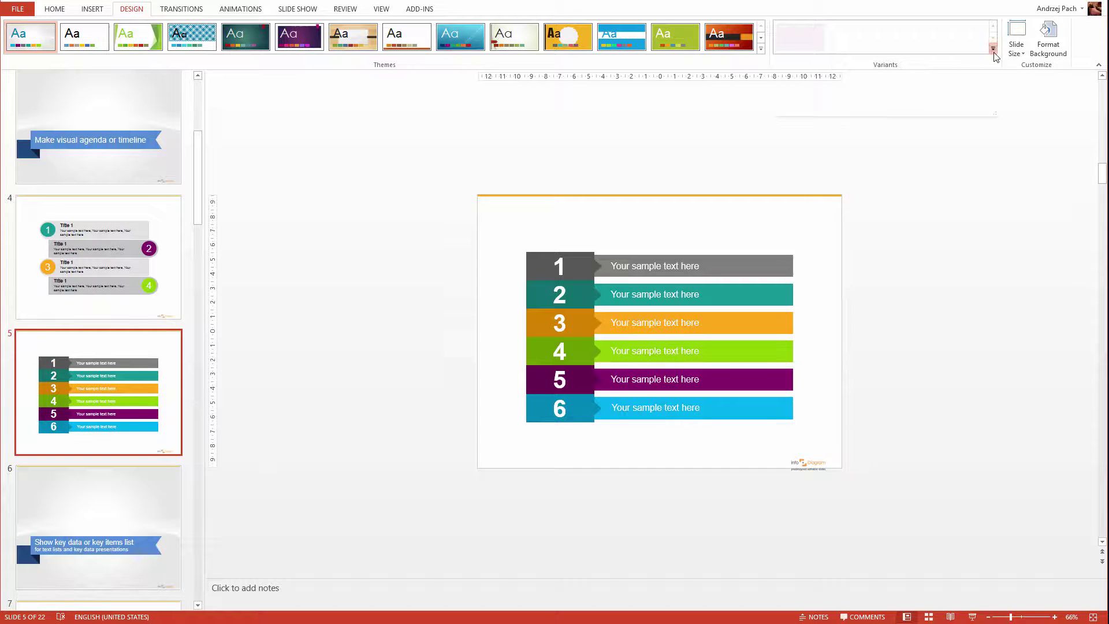
left_click(993, 50)
mouse_move(874, 63)
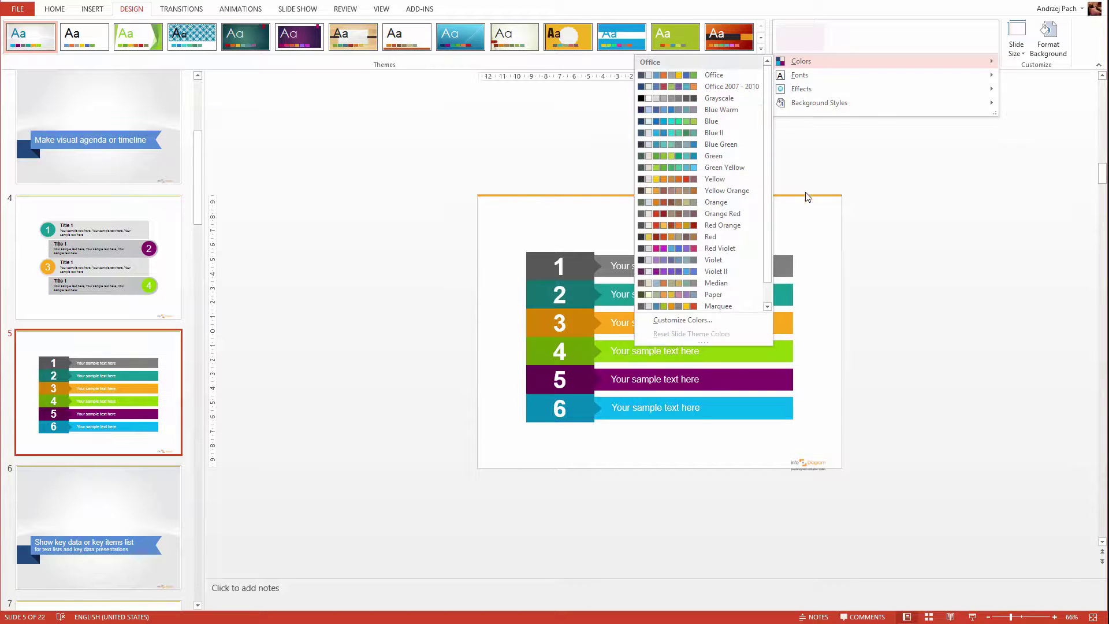
right_click(813, 209)
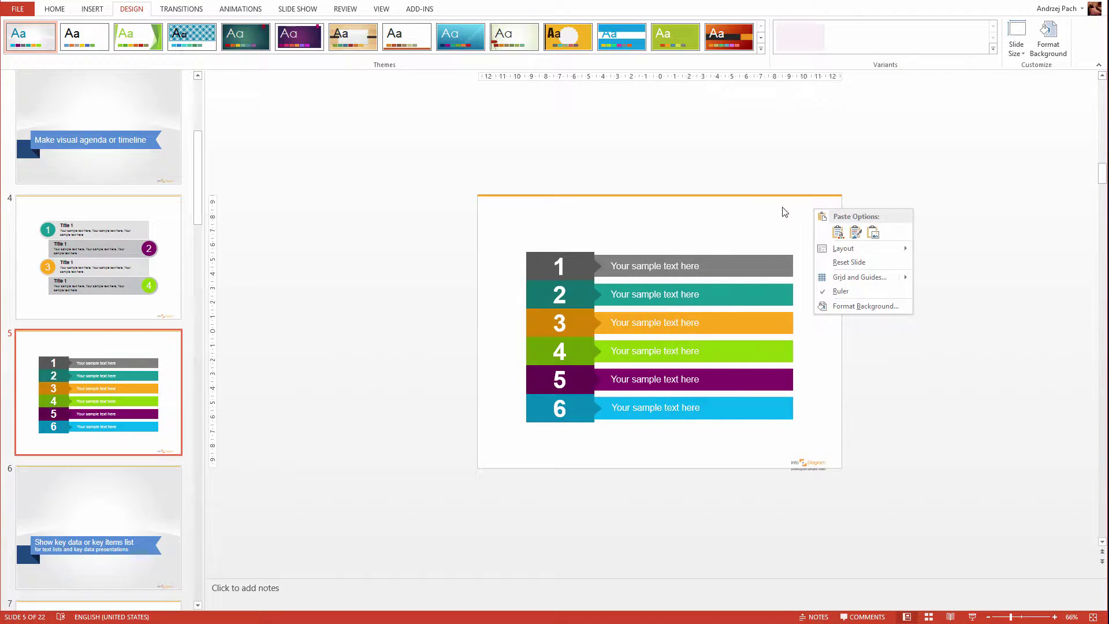
Apply the Violet colour scheme, then step back through slides 4 and 3 to check it.
left_click(798, 119)
left_click(993, 49)
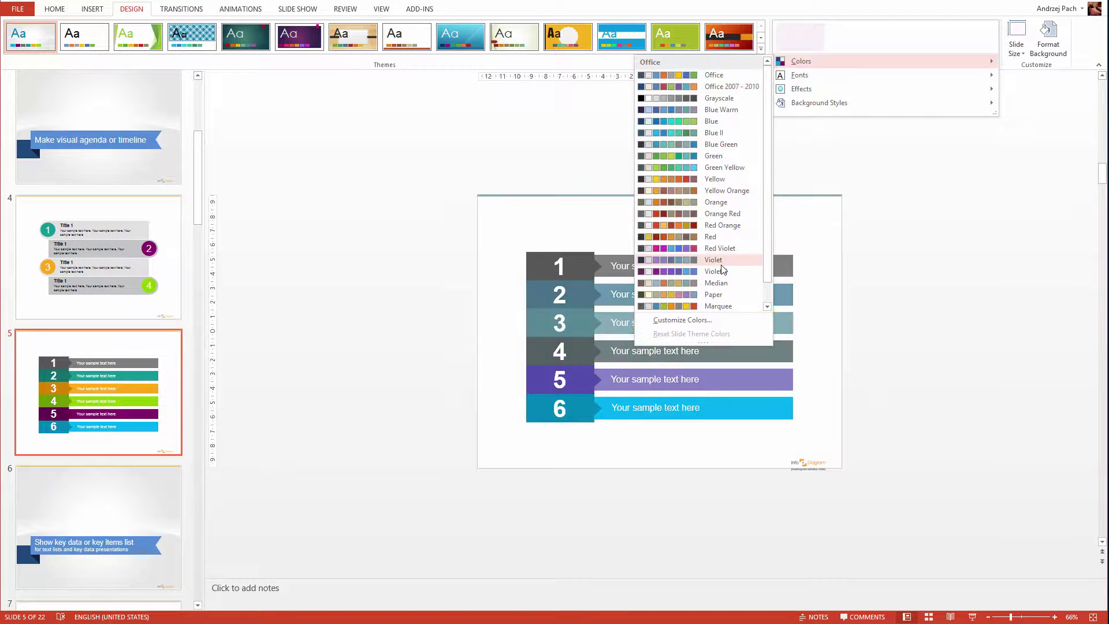
left_click(722, 265)
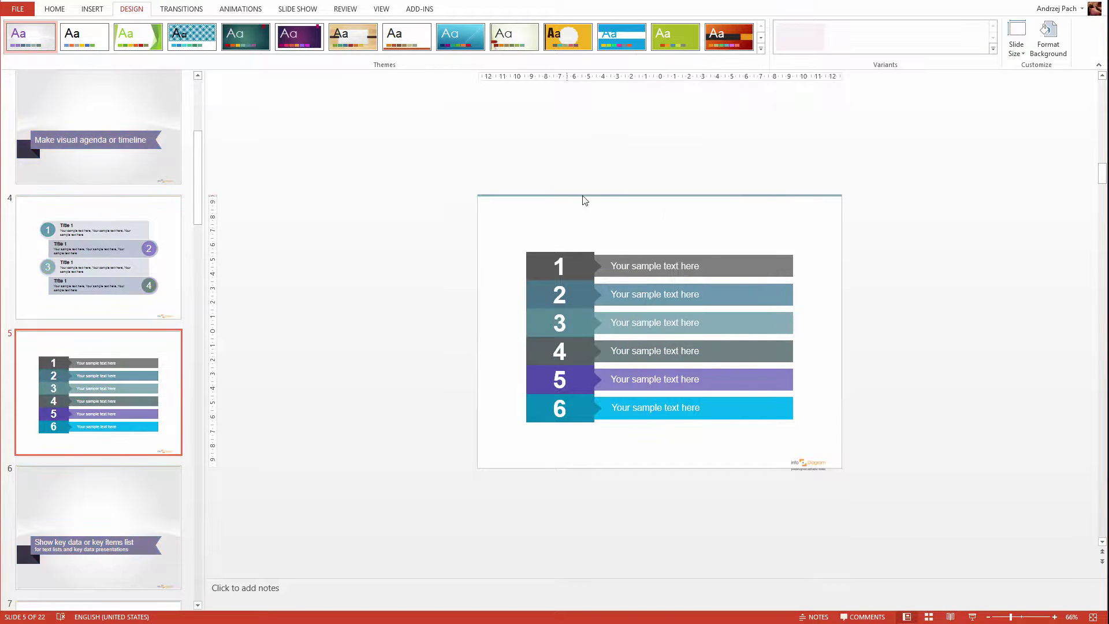
key("Page_Up")
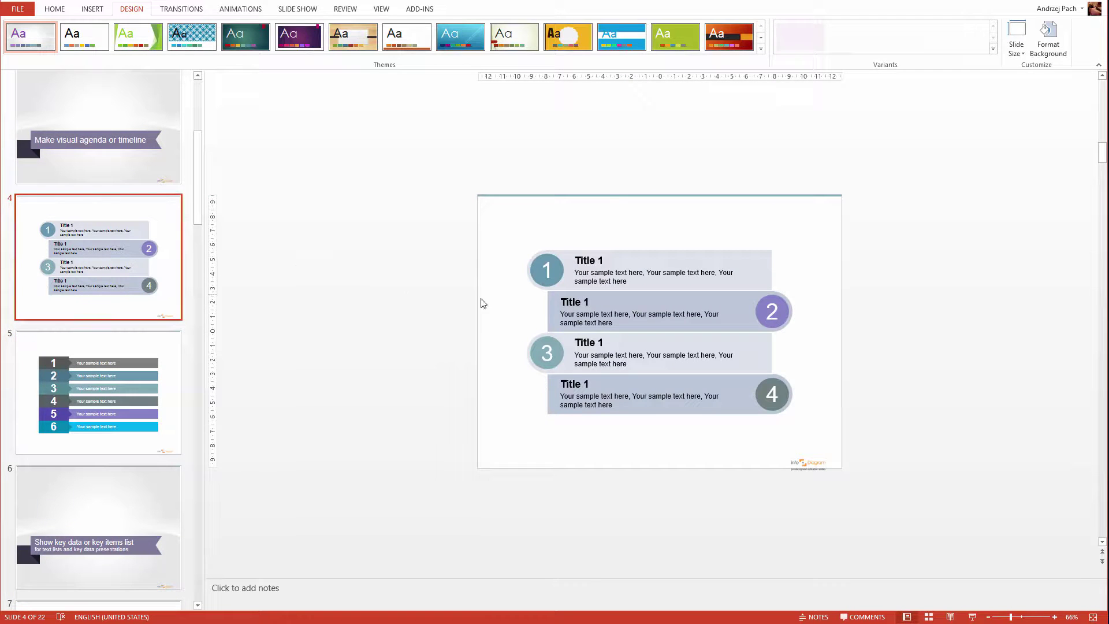
key("Page_Up")
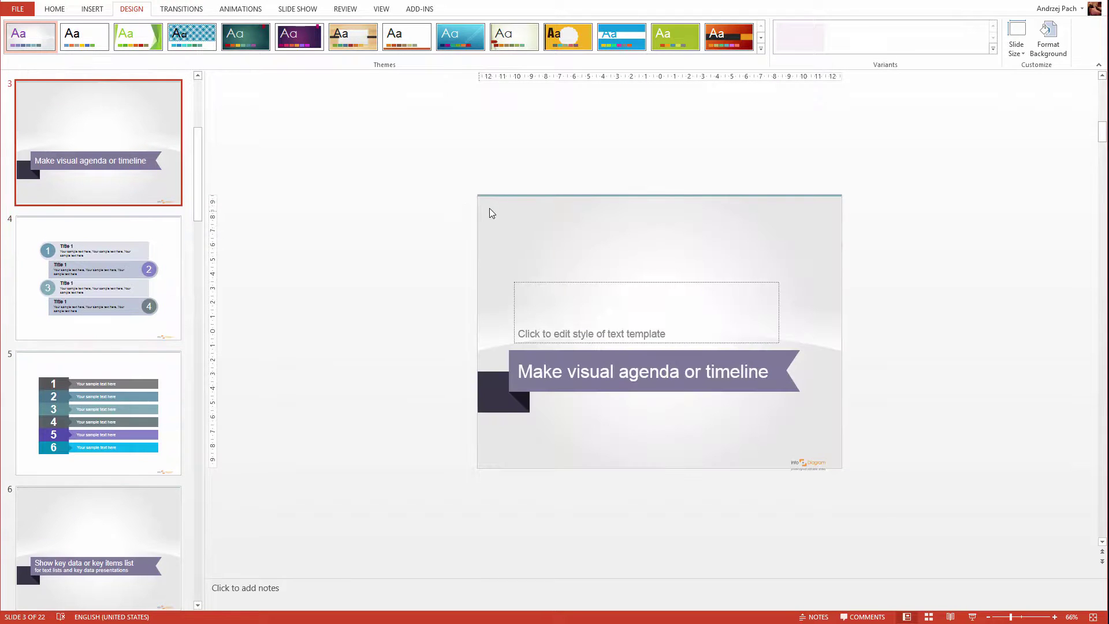
scroll(87, 257, "up", 2)
On slide 2, select the calendar title box and set its Text Fill to black.
left_click(88, 260)
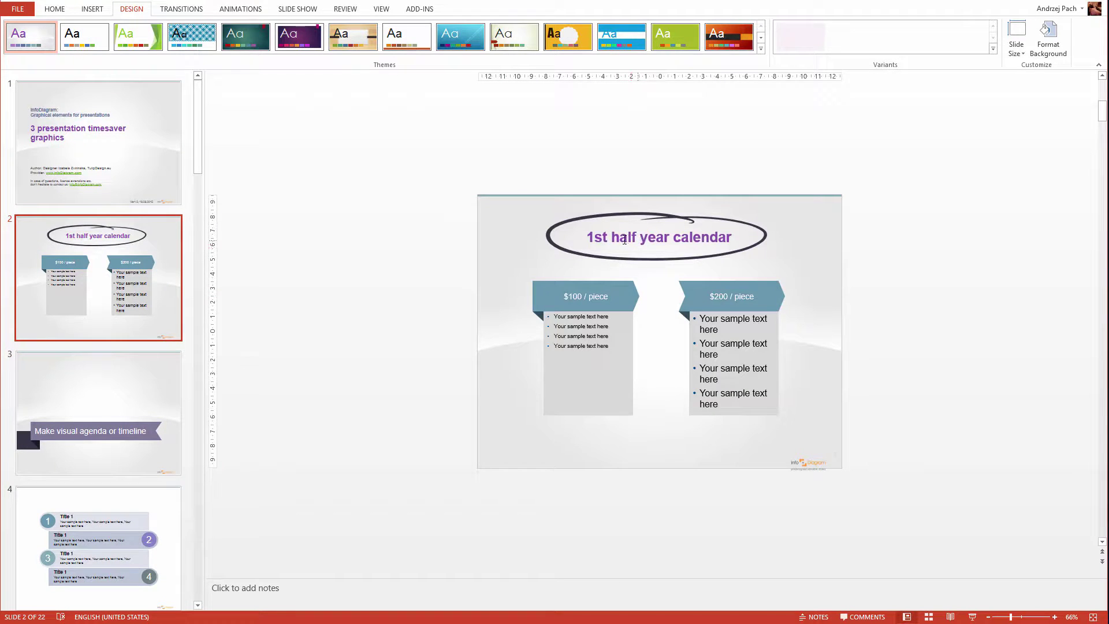
left_click(662, 300)
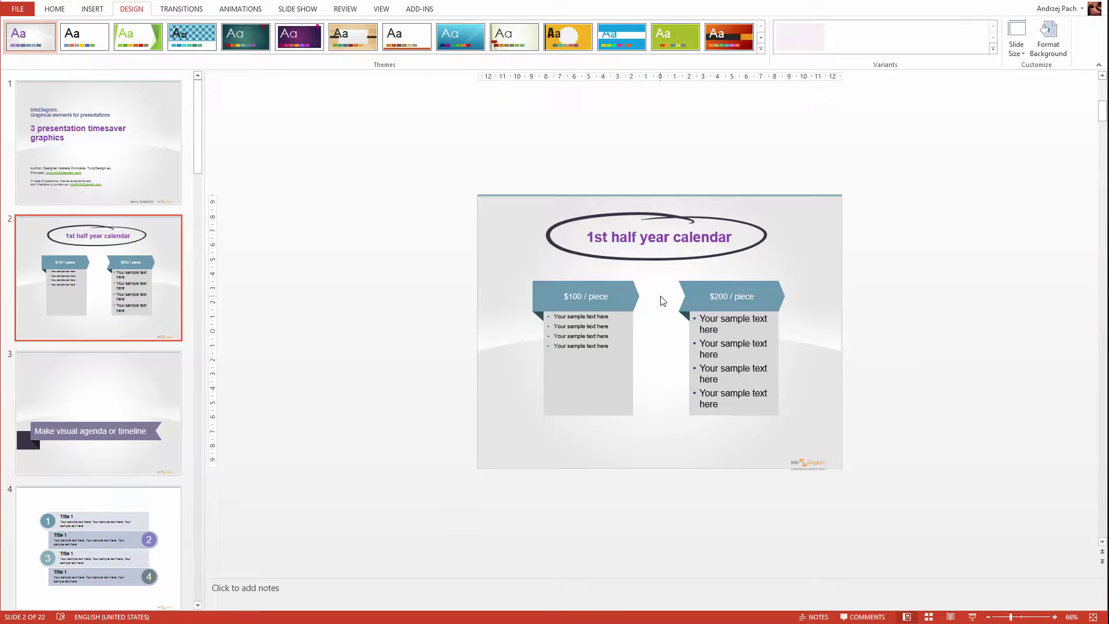
left_click(629, 241)
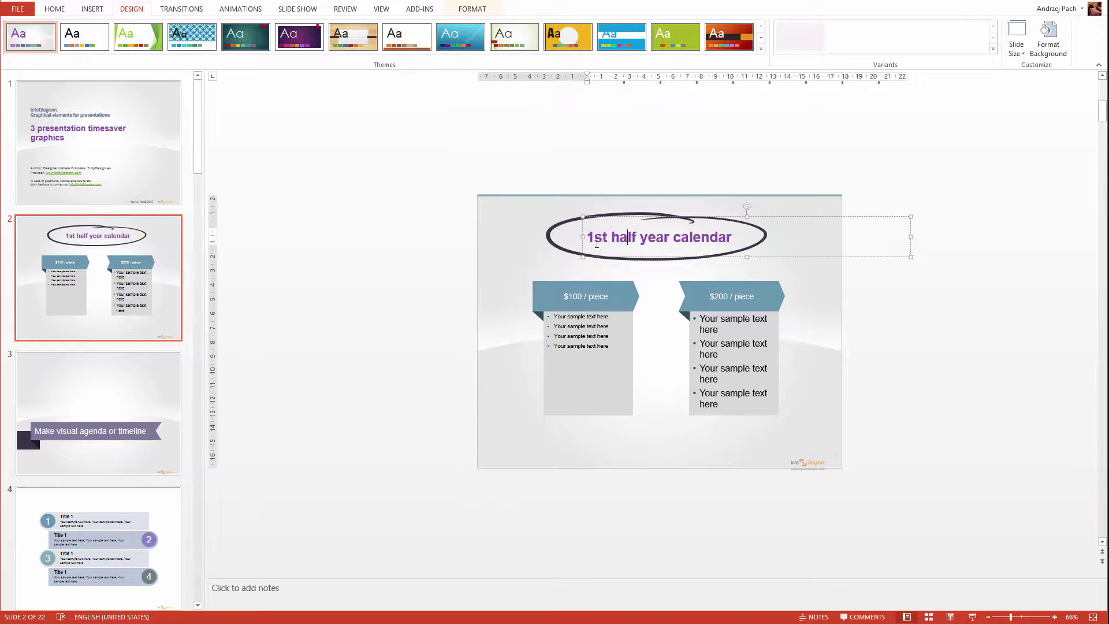
left_click(579, 236)
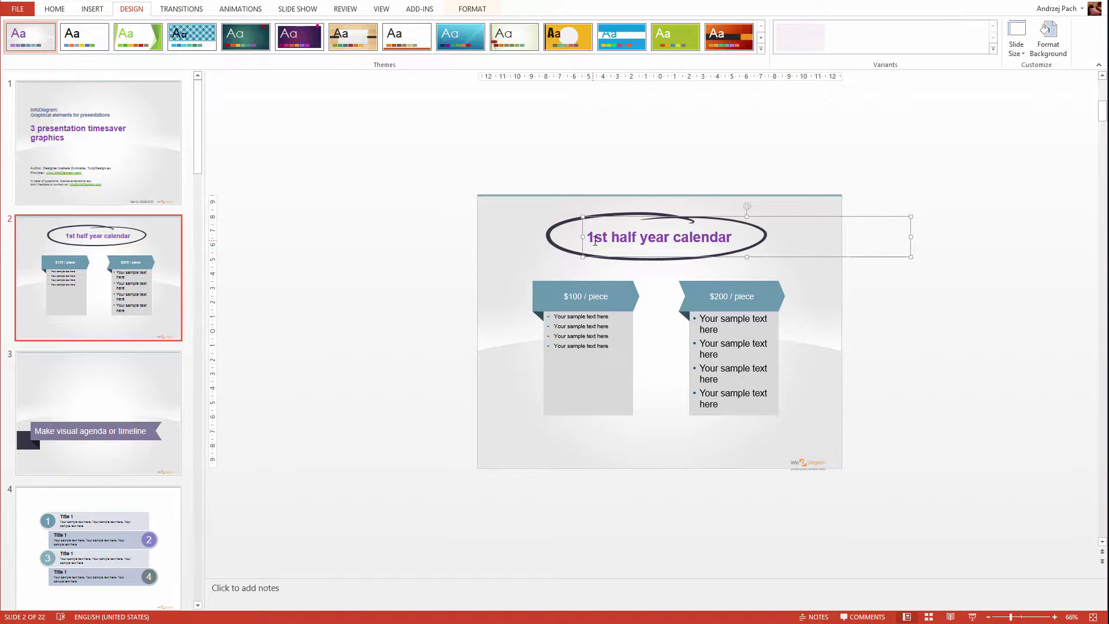
left_click(472, 9)
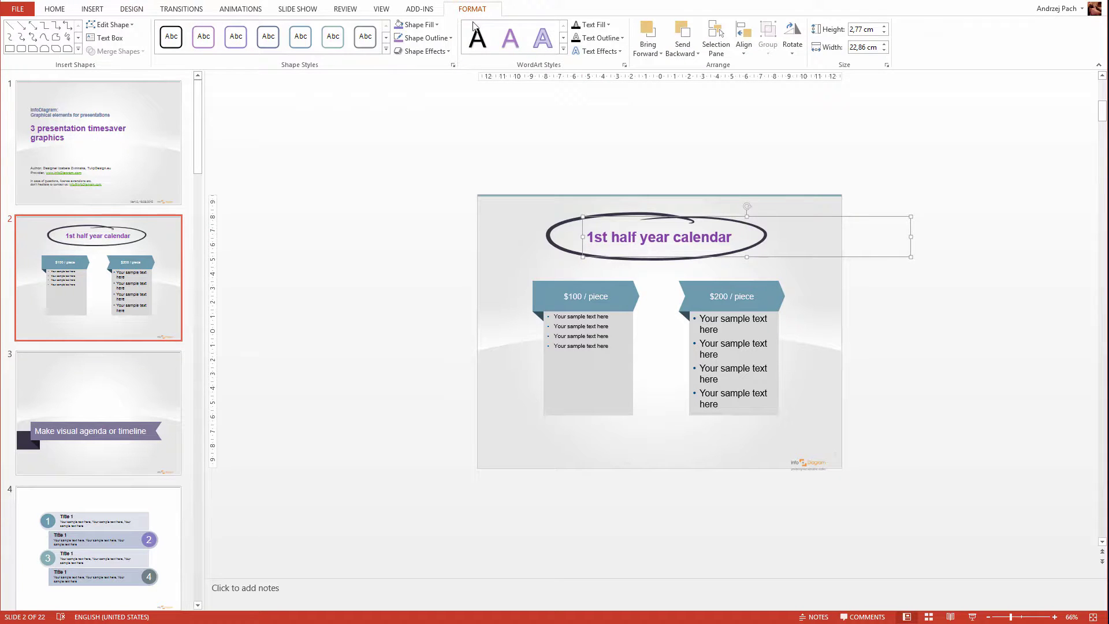
left_click(593, 25)
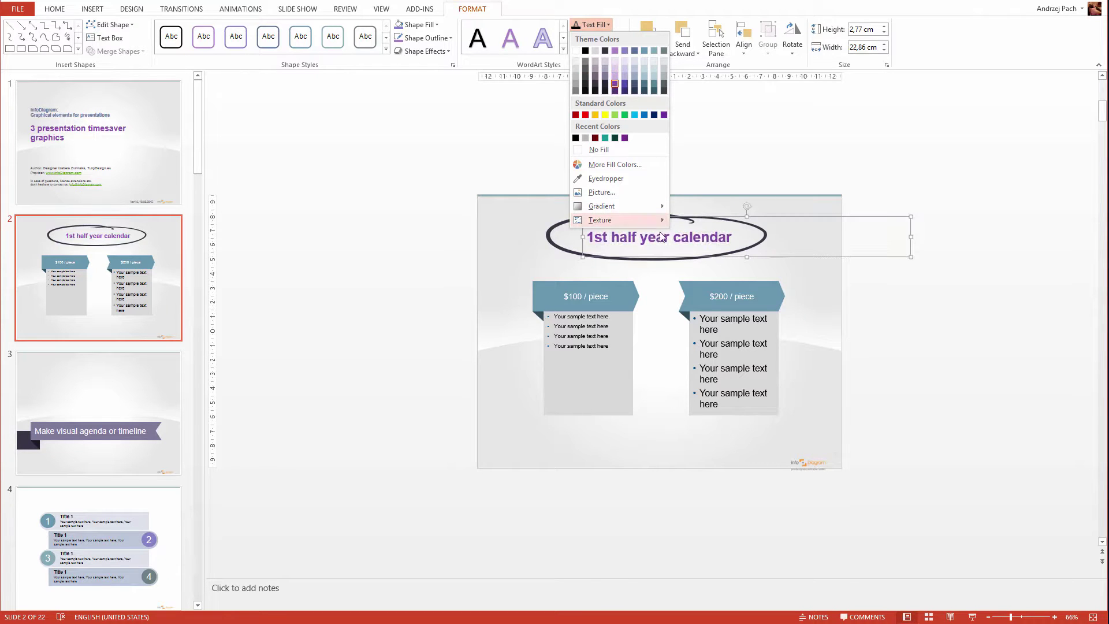
left_click(585, 52)
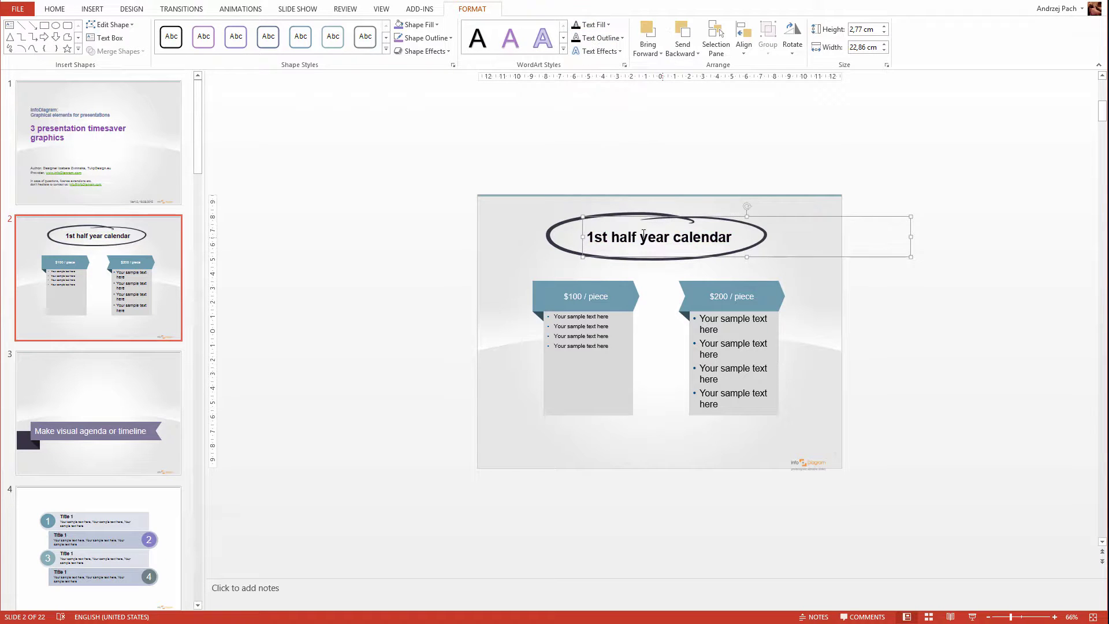
left_click(449, 239)
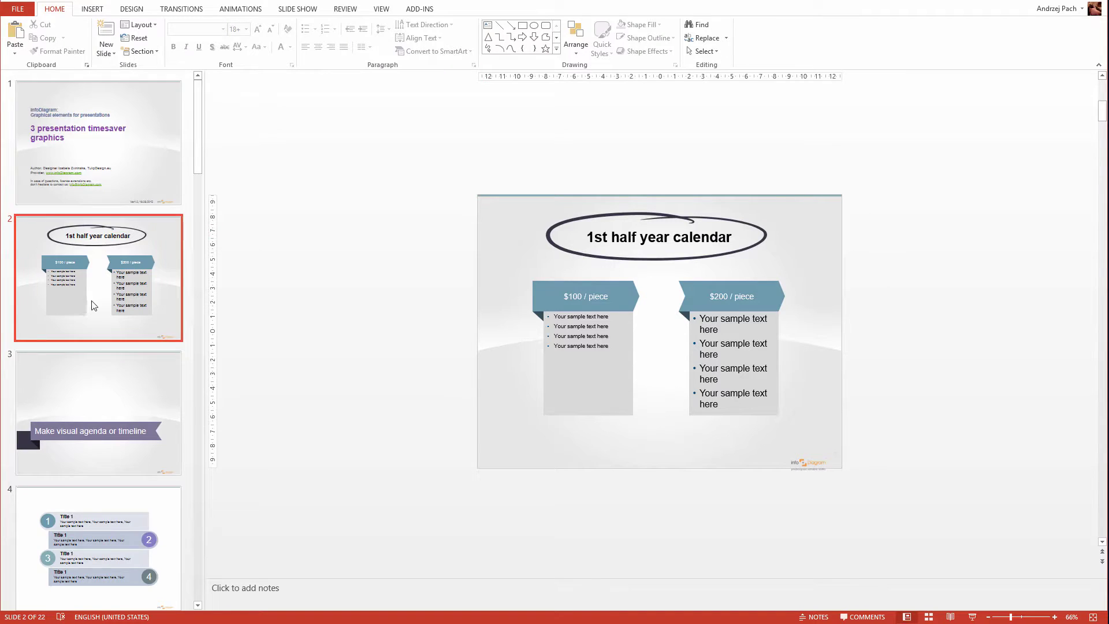
Scroll down the slide thumbnails and open slide 10.
scroll(90, 309, "down", 5)
scroll(92, 375, "down", 6)
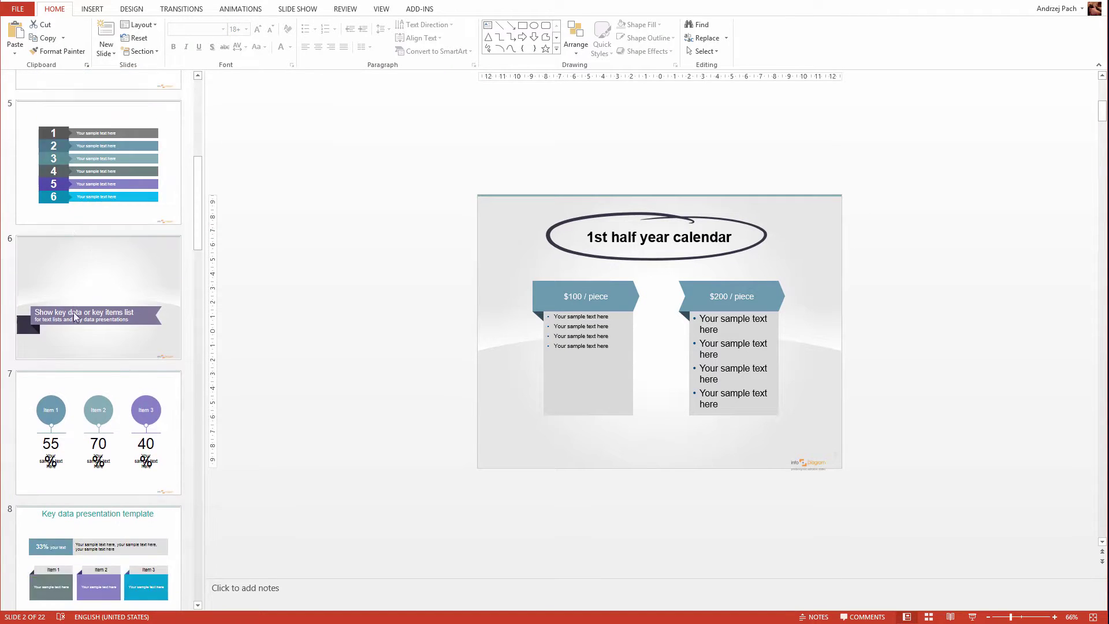
scroll(102, 445, "down", 3)
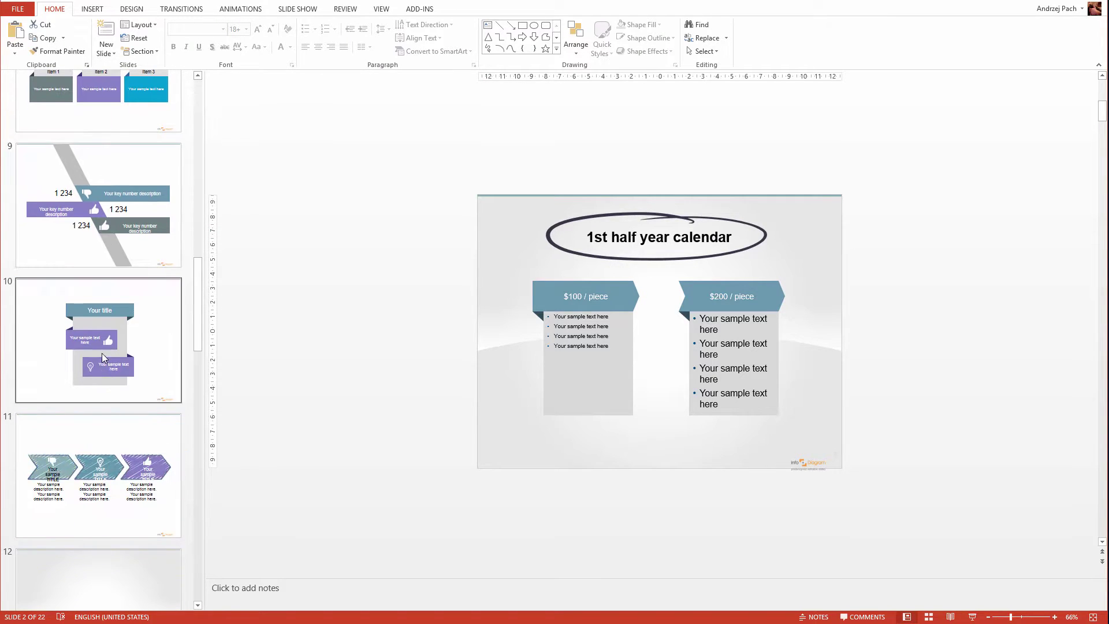
left_click(102, 352)
Drill into the Your title graphic until the first purple callout box alone is selected.
left_click(615, 254)
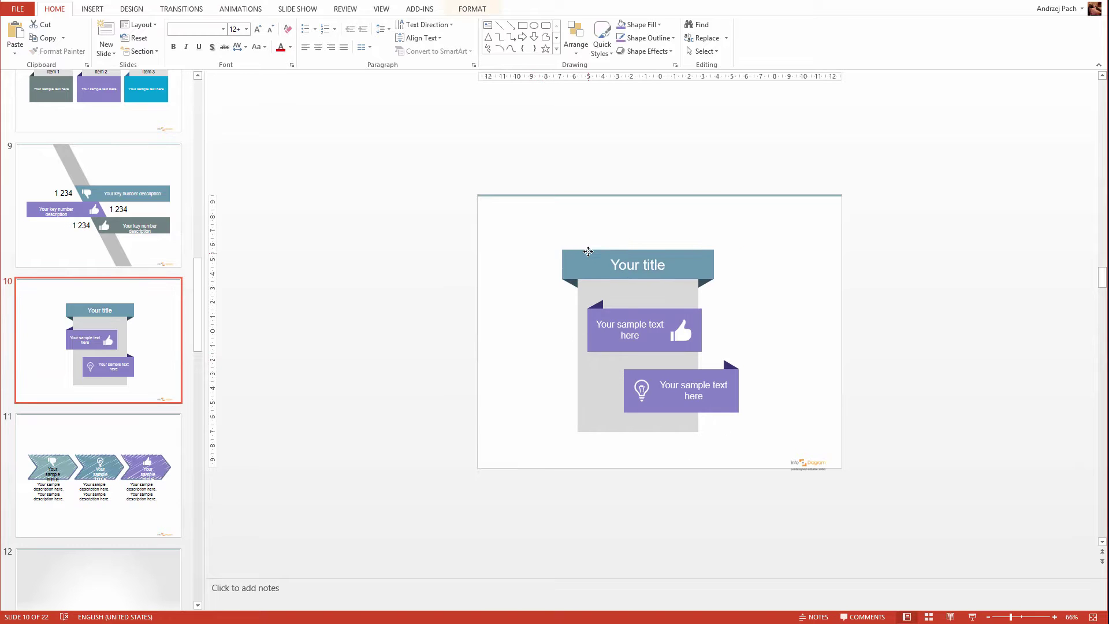
left_click(596, 312)
left_click(599, 311)
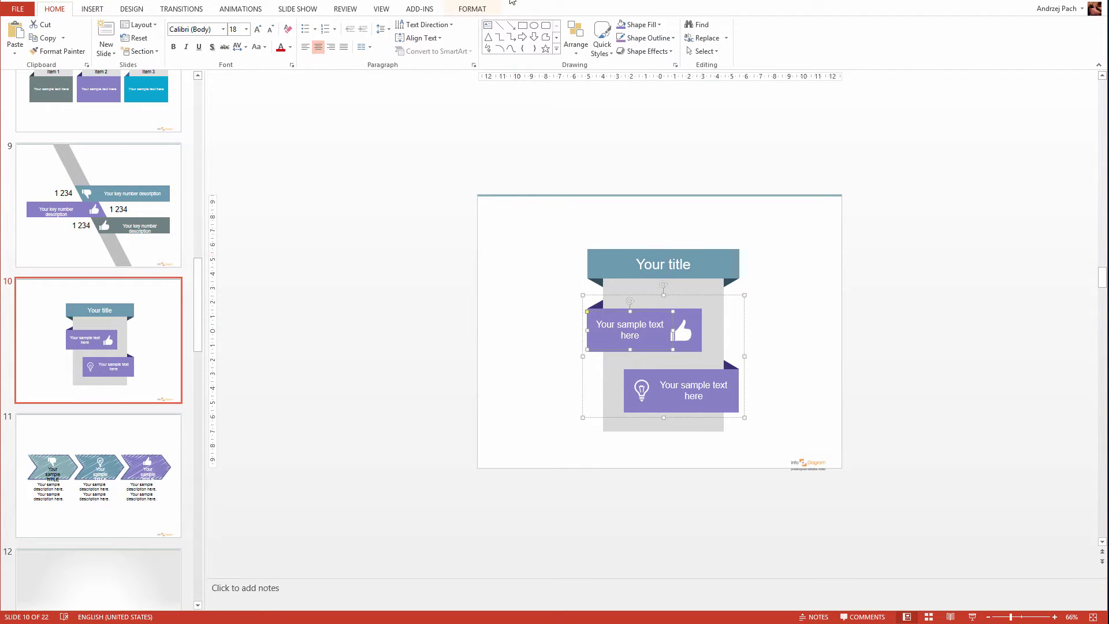
left_click(594, 347)
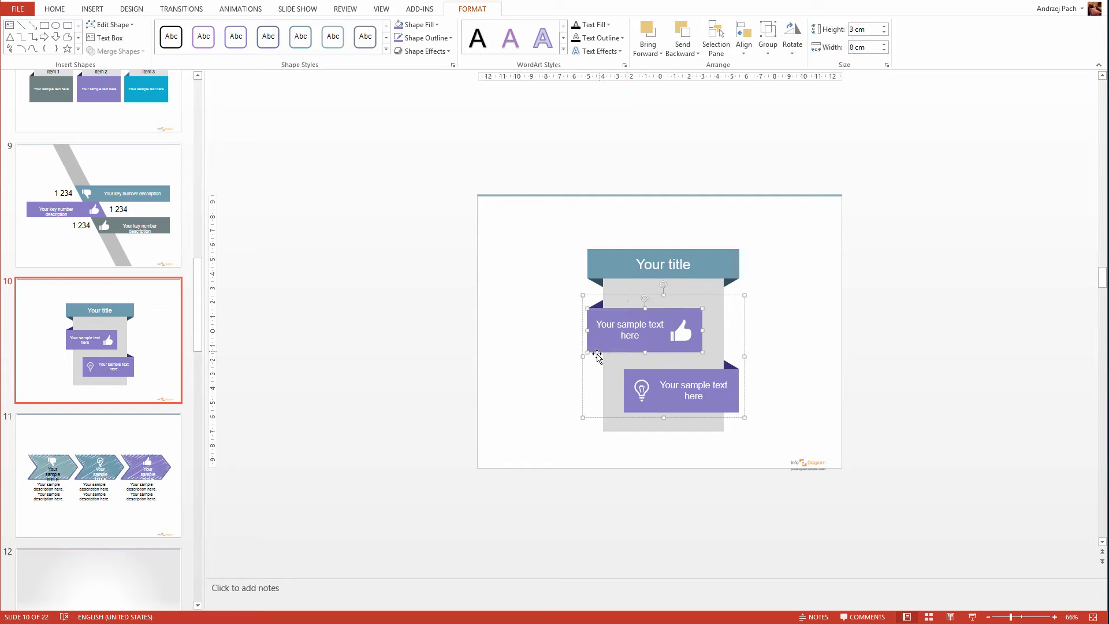